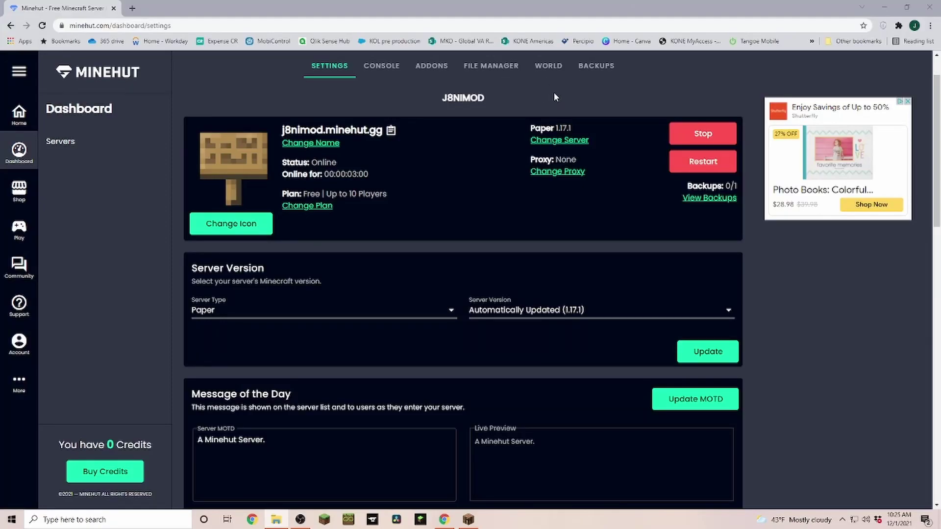
- Open the server's World page and scroll through its save, reset, seed and upload options
{"action": "left_click", "coordinate": [550, 68]}
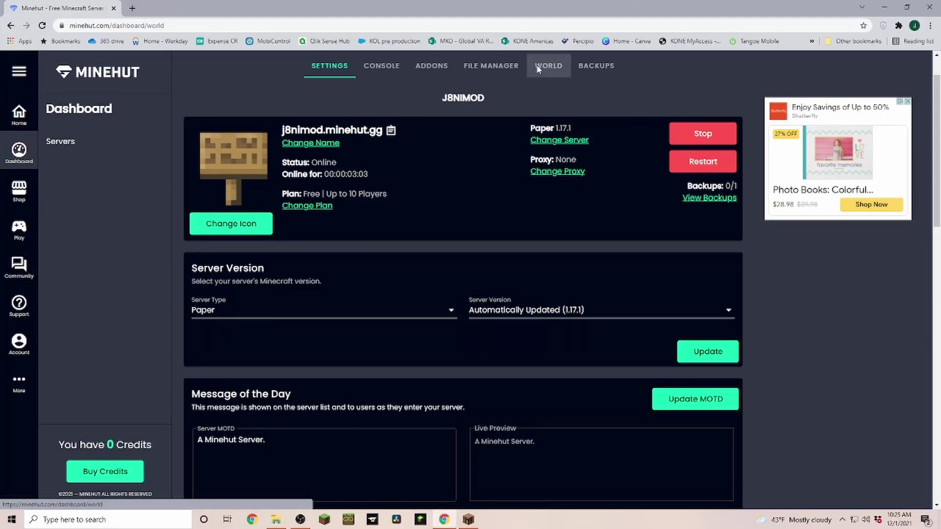
{"action": "scroll", "coordinate": [580, 169], "scroll_direction": "down", "scroll_amount": 1}
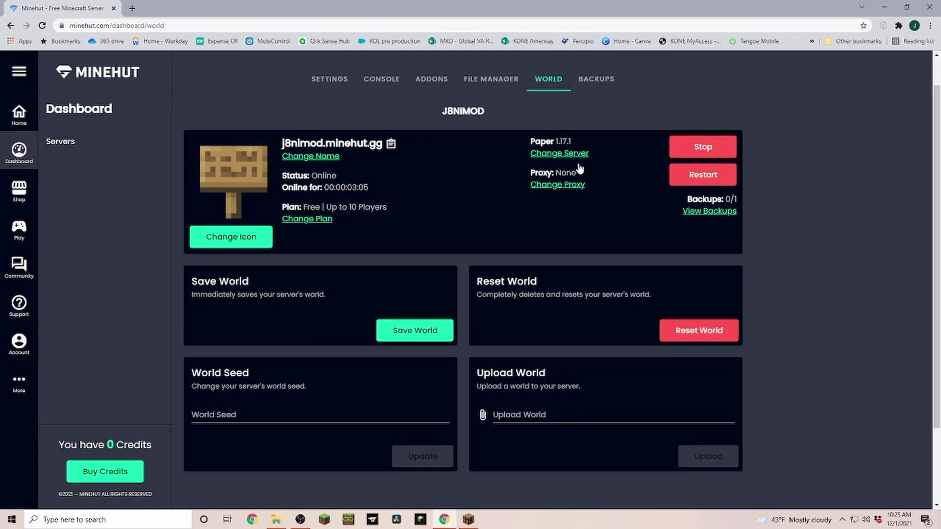
{"action": "scroll", "coordinate": [580, 169], "scroll_direction": "down", "scroll_amount": 2}
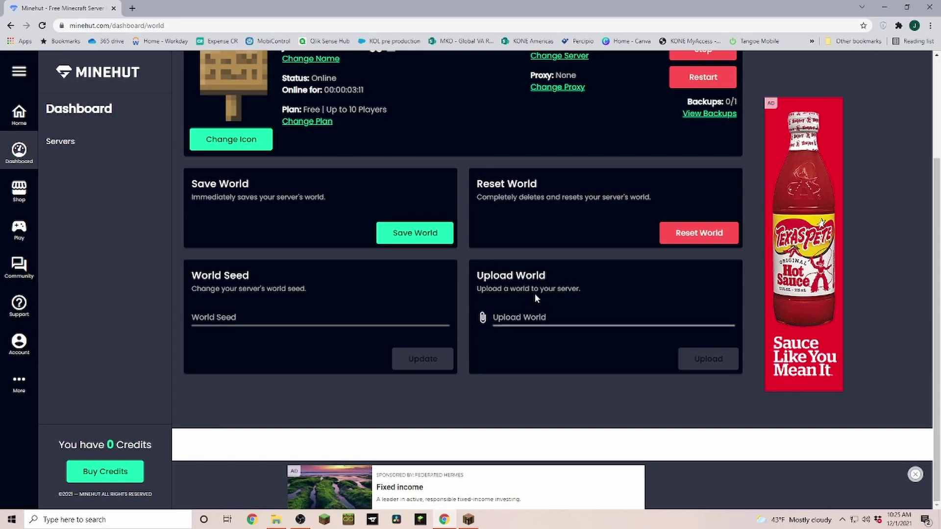
{"action": "scroll", "coordinate": [431, 242], "scroll_direction": "up", "scroll_amount": 3}
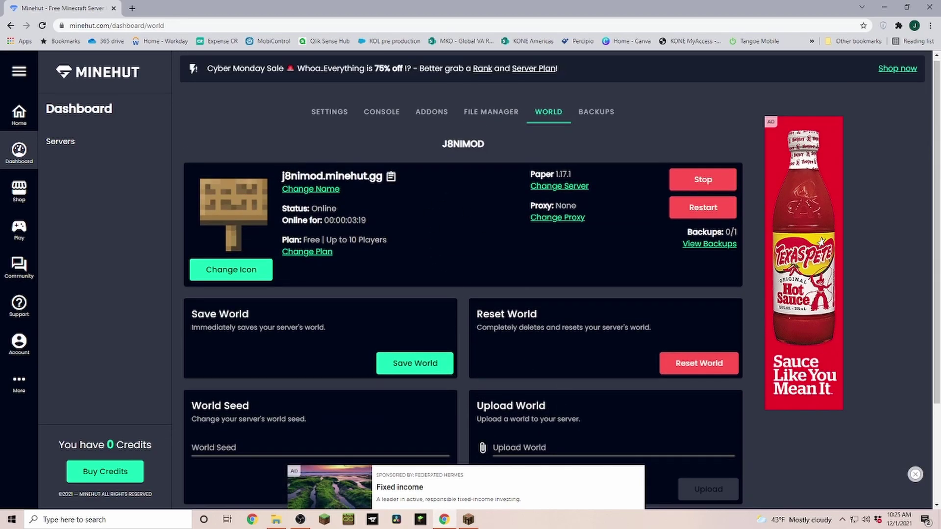
- Check the live Console log, then go back to the World page
{"action": "left_click", "coordinate": [388, 72]}
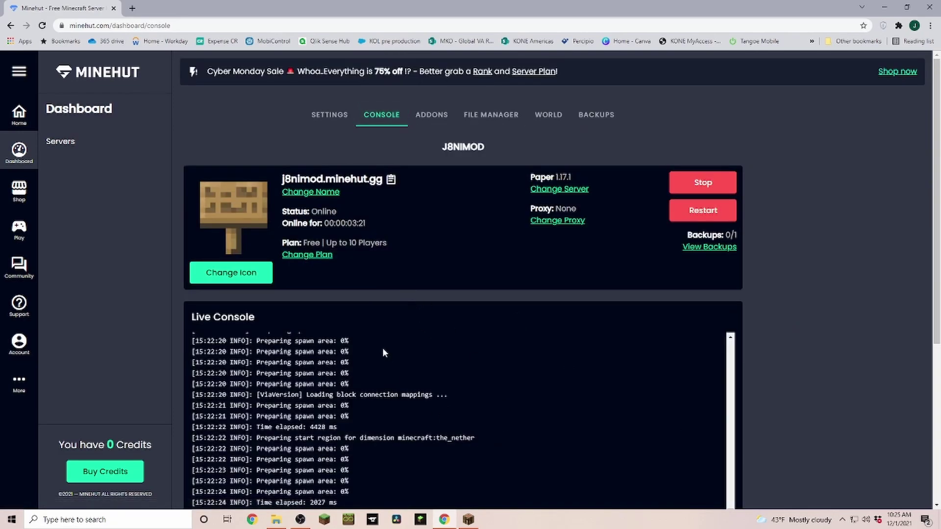
{"action": "scroll", "coordinate": [410, 300], "scroll_direction": "down", "scroll_amount": 5}
{"action": "scroll", "coordinate": [353, 322], "scroll_direction": "up", "scroll_amount": 6}
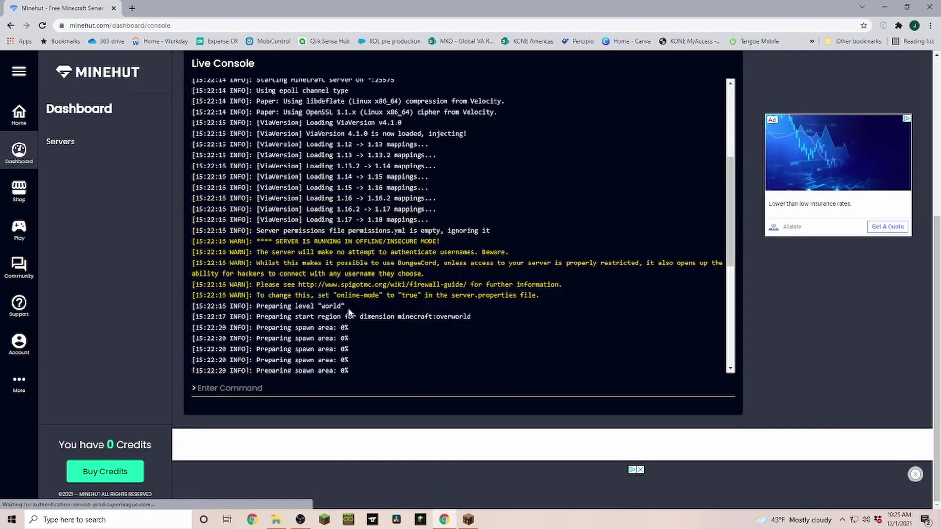
{"action": "scroll", "coordinate": [362, 246], "scroll_direction": "up", "scroll_amount": 5}
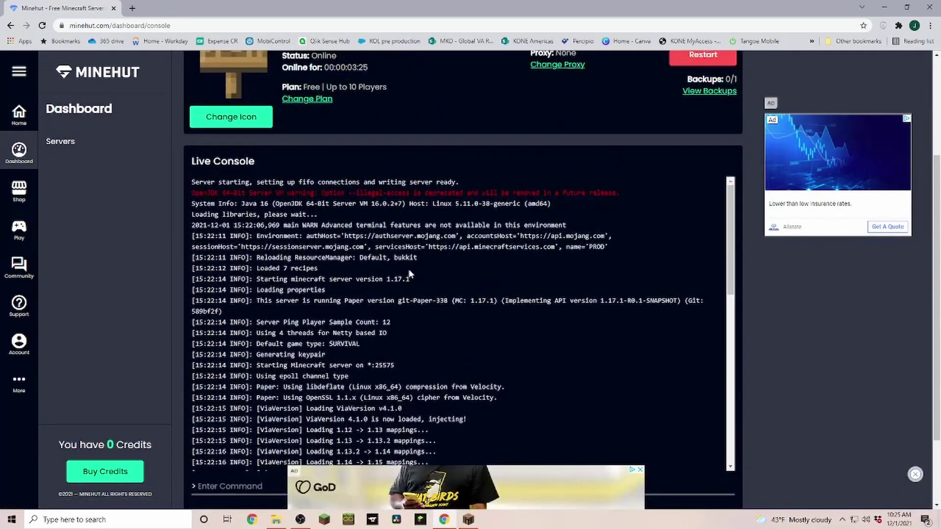
{"action": "scroll", "coordinate": [518, 162], "scroll_direction": "up", "scroll_amount": 3}
{"action": "left_click", "coordinate": [546, 117]}
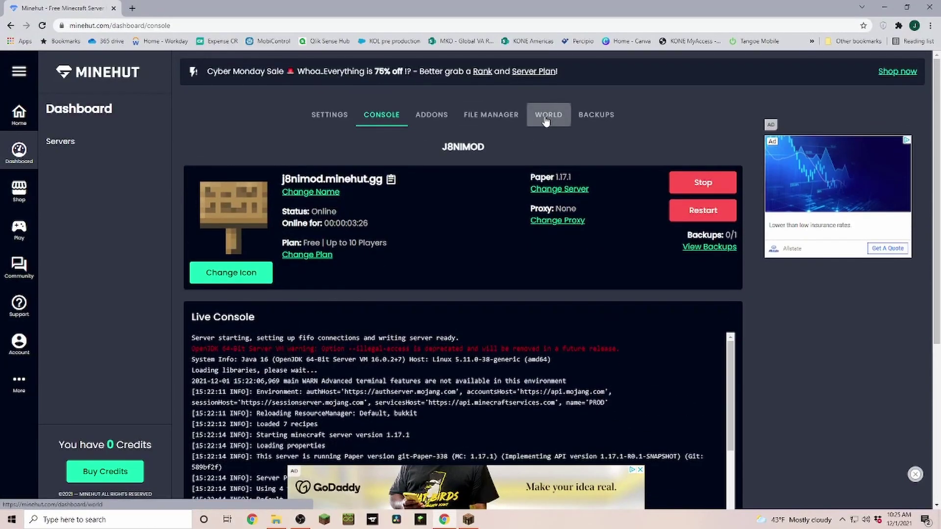
{"action": "scroll", "coordinate": [549, 388], "scroll_direction": "down", "scroll_amount": 2}
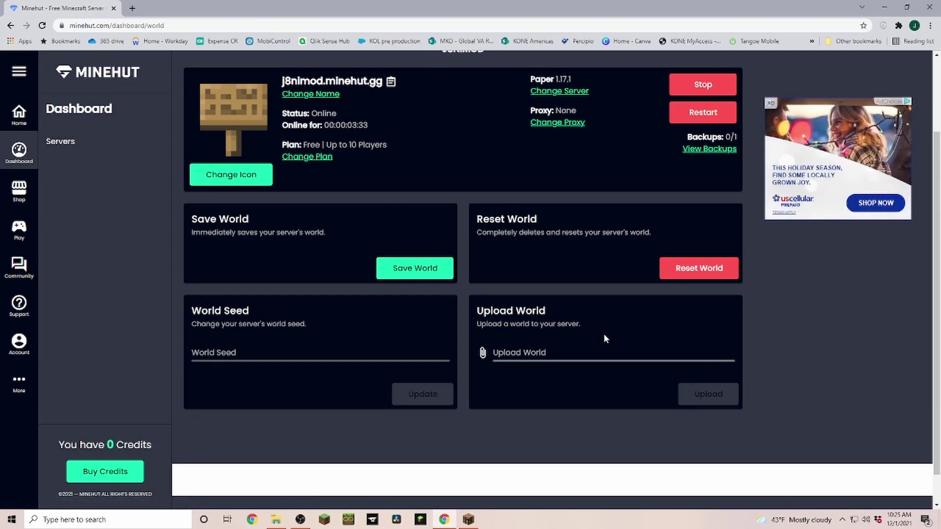
- Search the Add-Ons library for 'multiverse' and look over the five Multiverse plugins
{"action": "scroll", "coordinate": [525, 364], "scroll_direction": "up", "scroll_amount": 2}
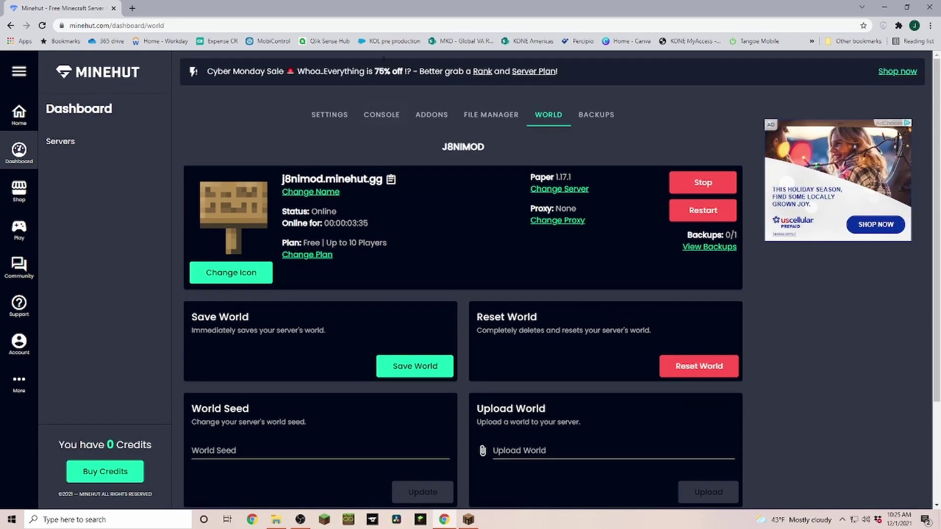
{"action": "left_click", "coordinate": [443, 117]}
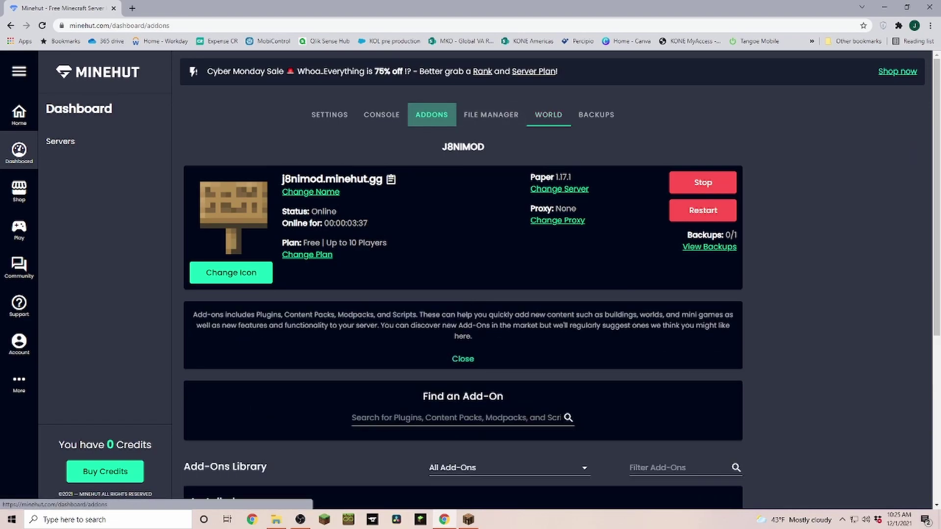
{"action": "left_click", "coordinate": [352, 418]}
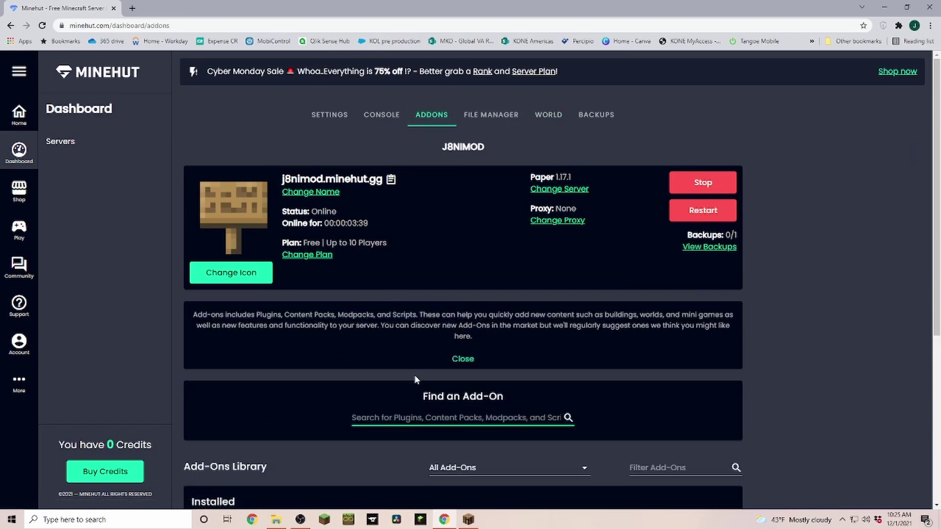
{"action": "type", "text": "multiverse"}
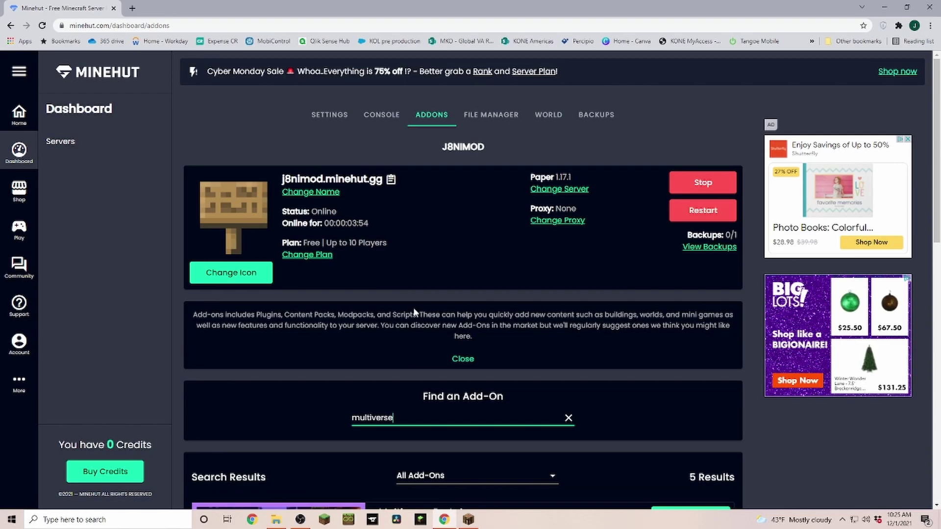
{"action": "scroll", "coordinate": [616, 392], "scroll_direction": "down", "scroll_amount": 2}
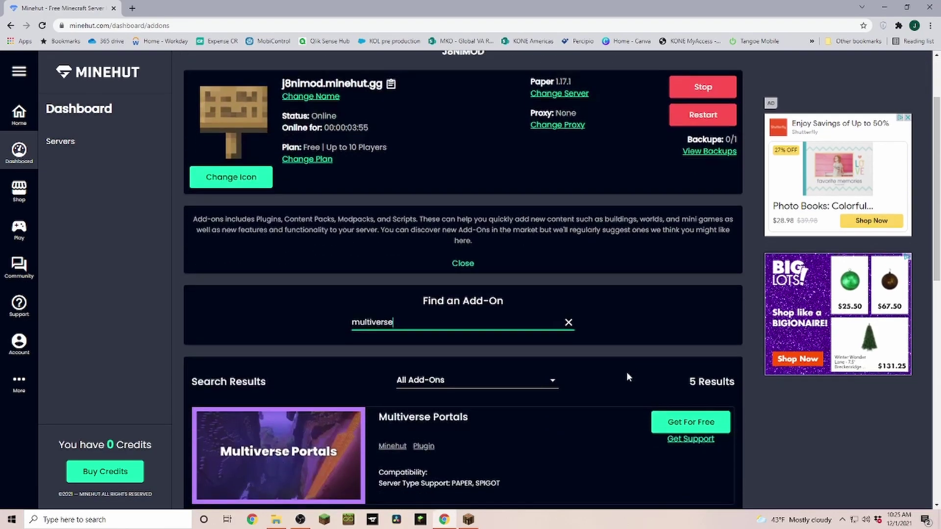
{"action": "scroll", "coordinate": [507, 299], "scroll_direction": "down", "scroll_amount": 9}
{"action": "scroll", "coordinate": [490, 275], "scroll_direction": "down", "scroll_amount": 3}
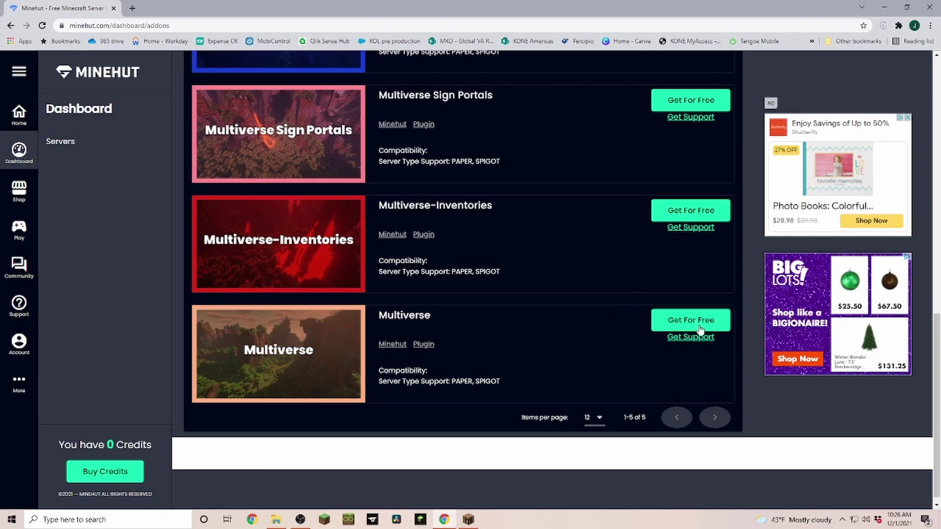
{"action": "scroll", "coordinate": [587, 351], "scroll_direction": "up", "scroll_amount": 9}
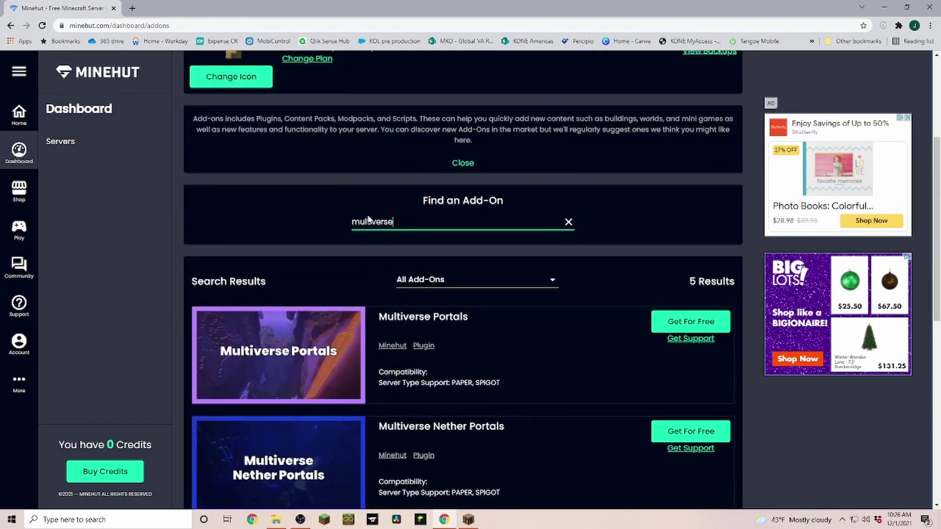
{"action": "scroll", "coordinate": [525, 390], "scroll_direction": "up", "scroll_amount": 4}
- In the File Manager, open the 'world' folder to list its region, data and level files
{"action": "left_click", "coordinate": [473, 113]}
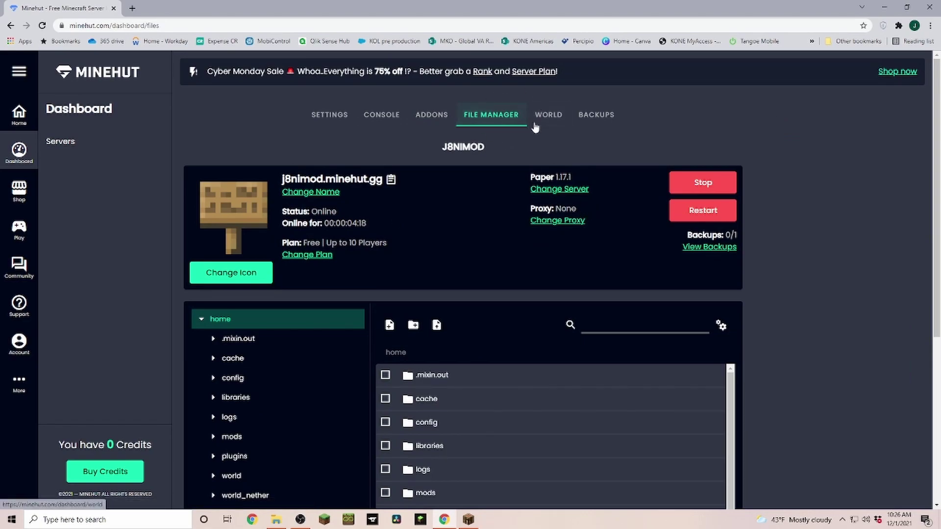
{"action": "scroll", "coordinate": [868, 279], "scroll_direction": "down", "scroll_amount": 5}
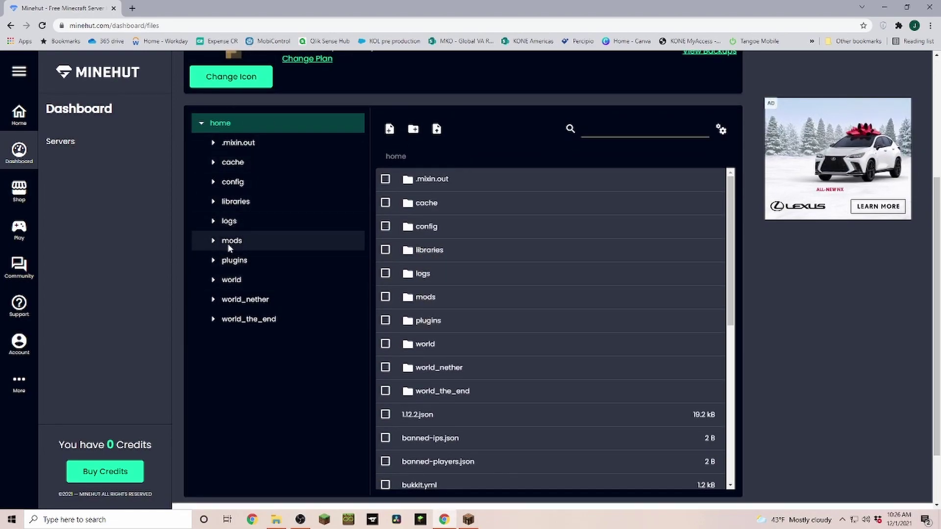
{"action": "left_click", "coordinate": [228, 281]}
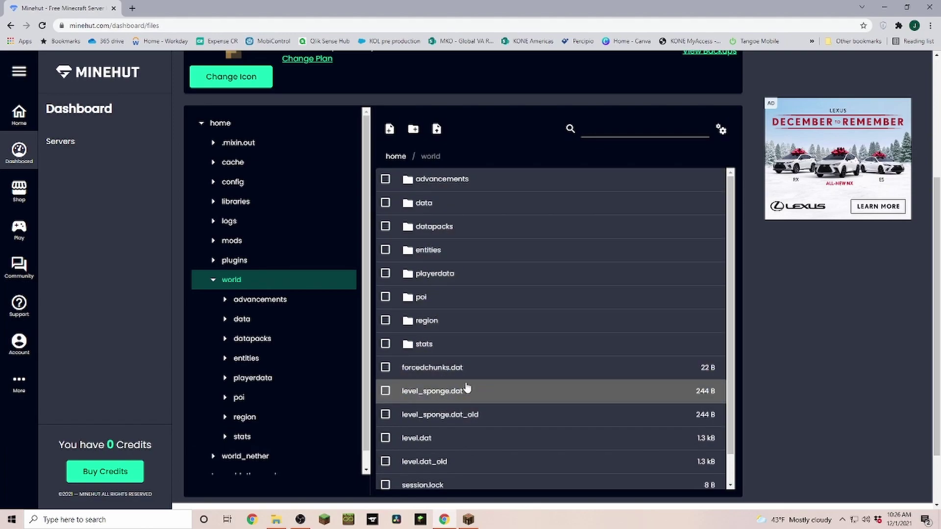
{"action": "scroll", "coordinate": [473, 461], "scroll_direction": "down", "scroll_amount": 1}
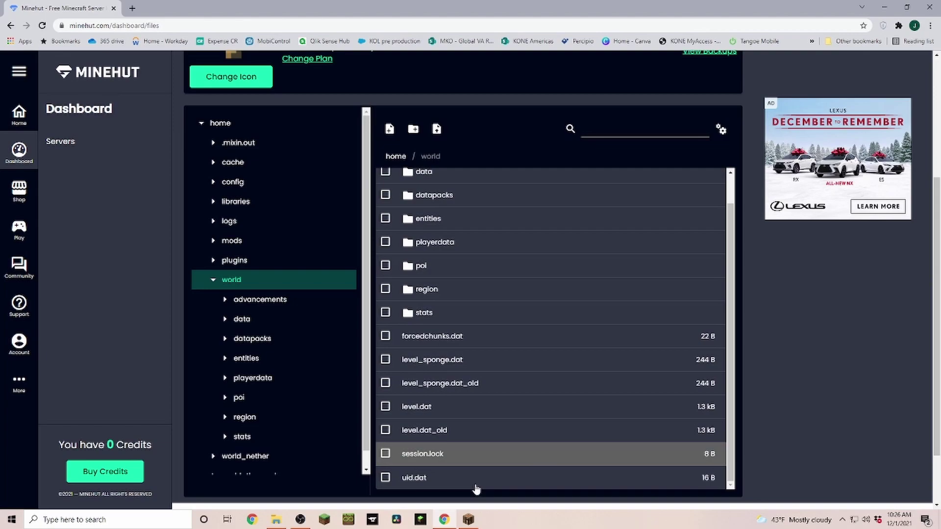
{"action": "scroll", "coordinate": [520, 372], "scroll_direction": "up", "scroll_amount": 1}
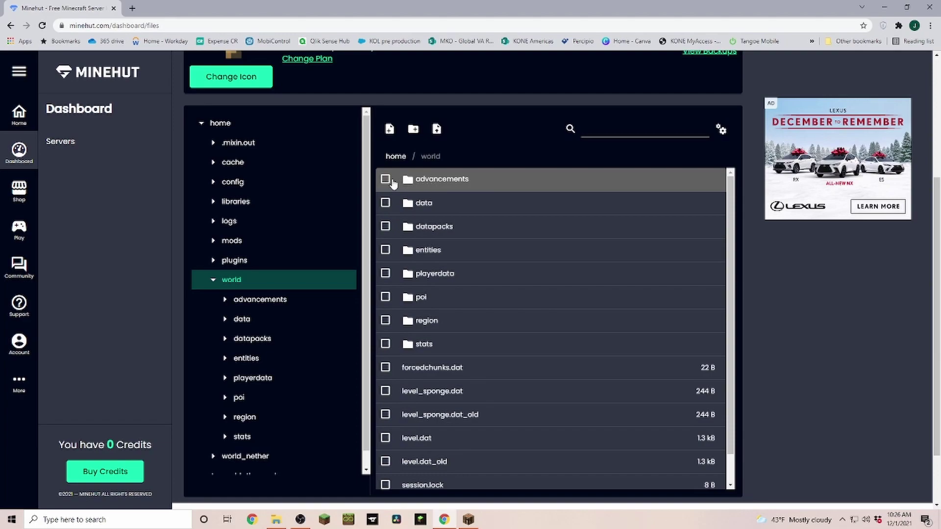
- Browse %appdata% to .minecraft\saves with its 23 local worlds, then close Explorer
{"action": "left_click", "coordinate": [88, 521]}
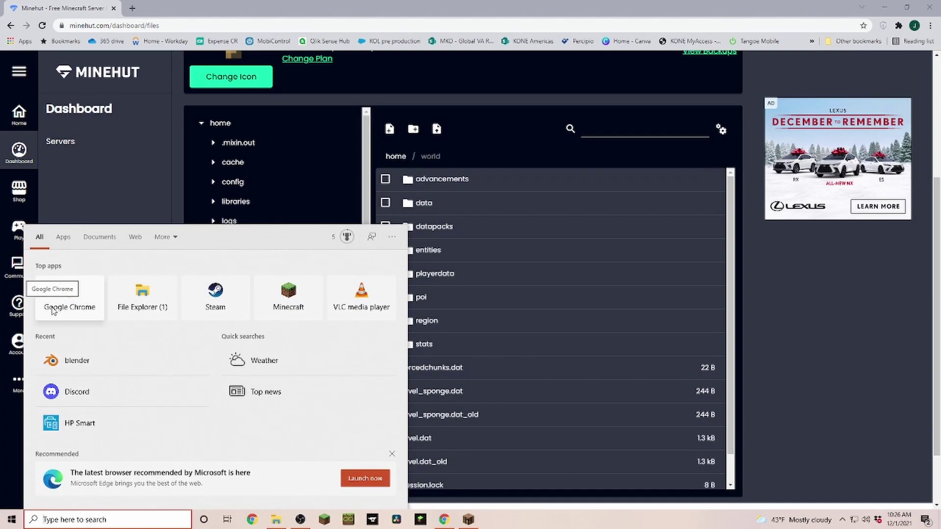
{"action": "type", "text": "%"}
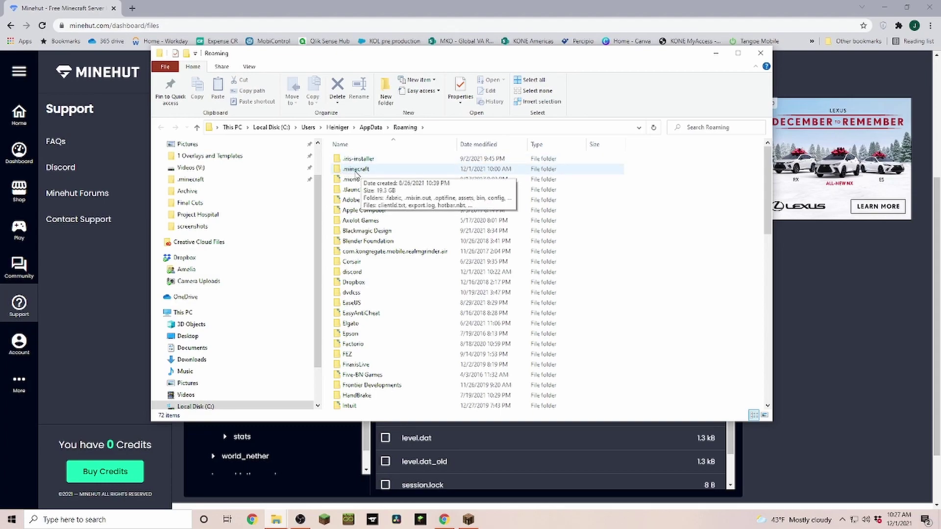
{"action": "double_click", "coordinate": [355, 170]}
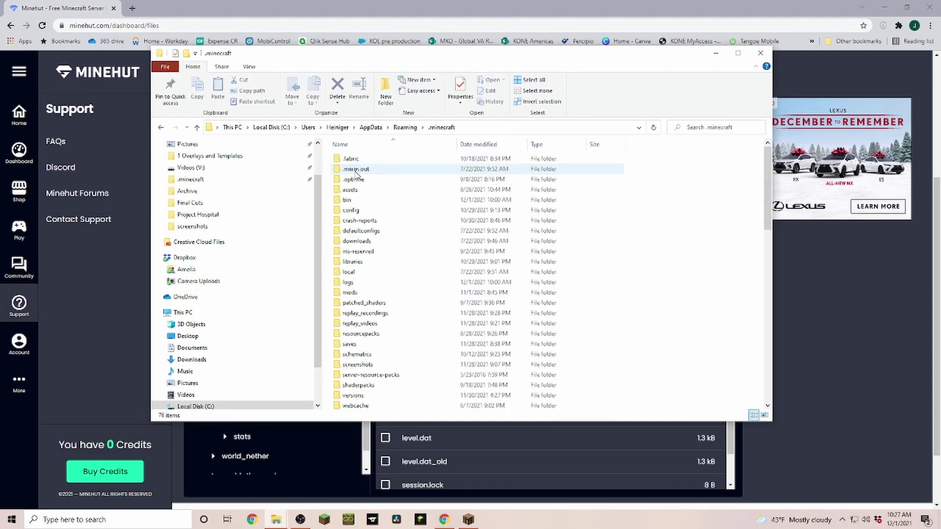
{"action": "left_click", "coordinate": [354, 347]}
{"action": "double_click", "coordinate": [354, 346]}
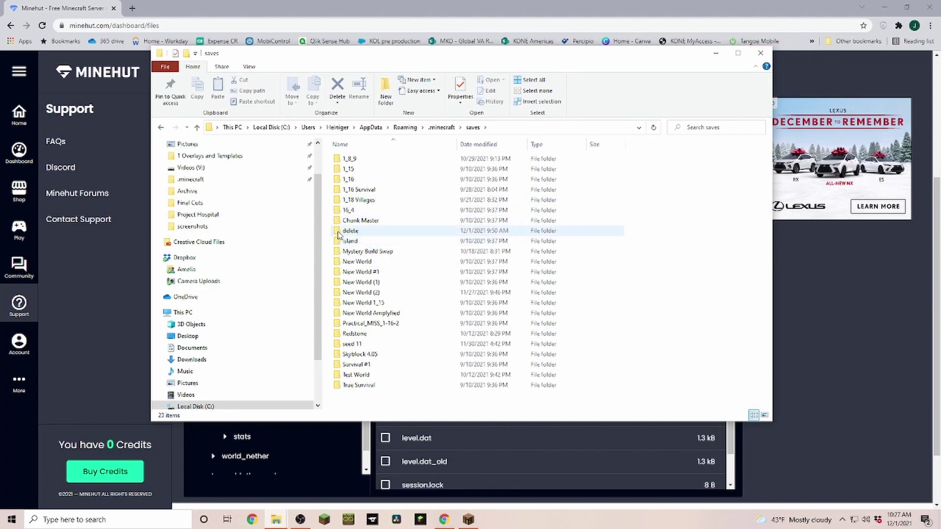
{"action": "left_click", "coordinate": [761, 53]}
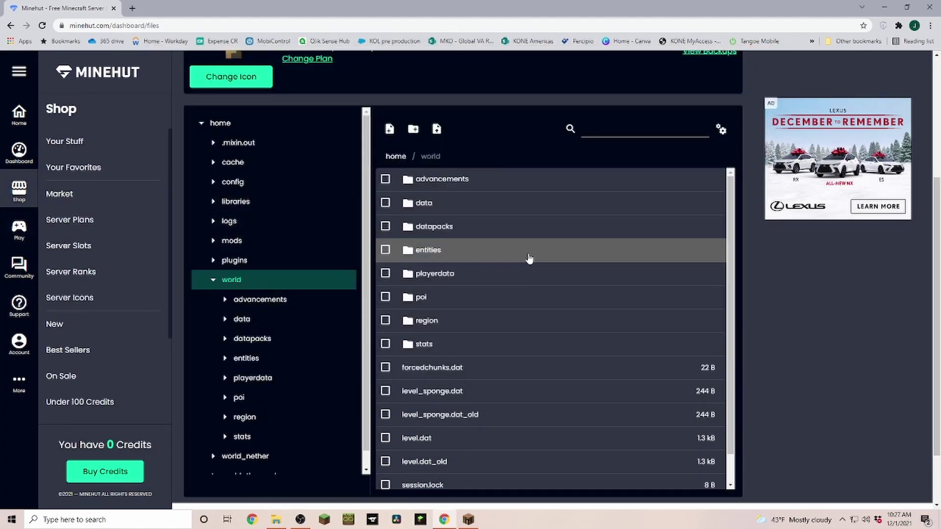
- Open the server's world advancements folder alongside the local save's advancements folder
{"action": "scroll", "coordinate": [530, 256], "scroll_direction": "up", "scroll_amount": 2}
{"action": "key", "text": "alt+Tab"}
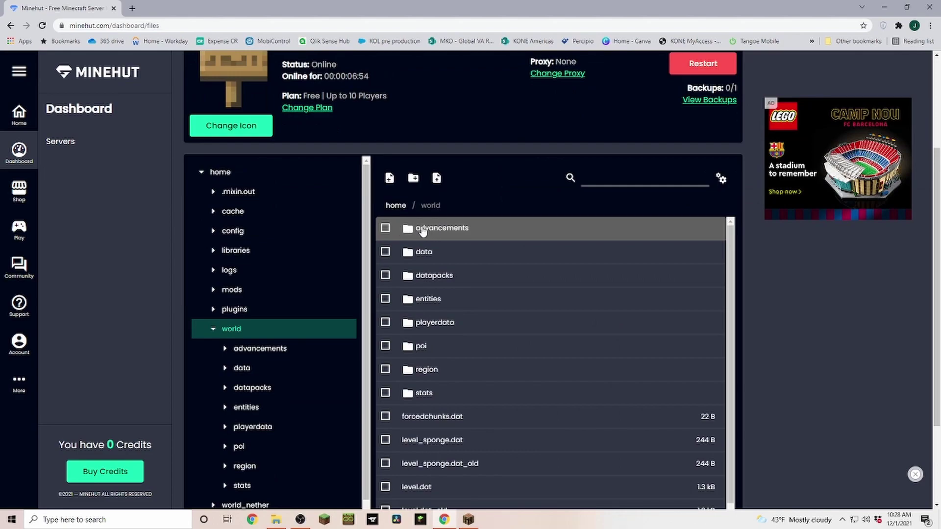
{"action": "left_click", "coordinate": [422, 230]}
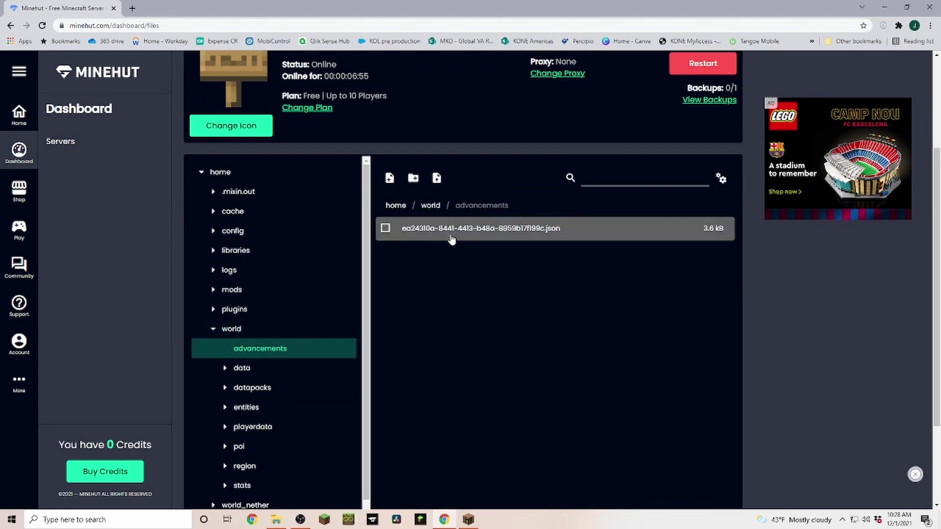
{"action": "left_click", "coordinate": [278, 521]}
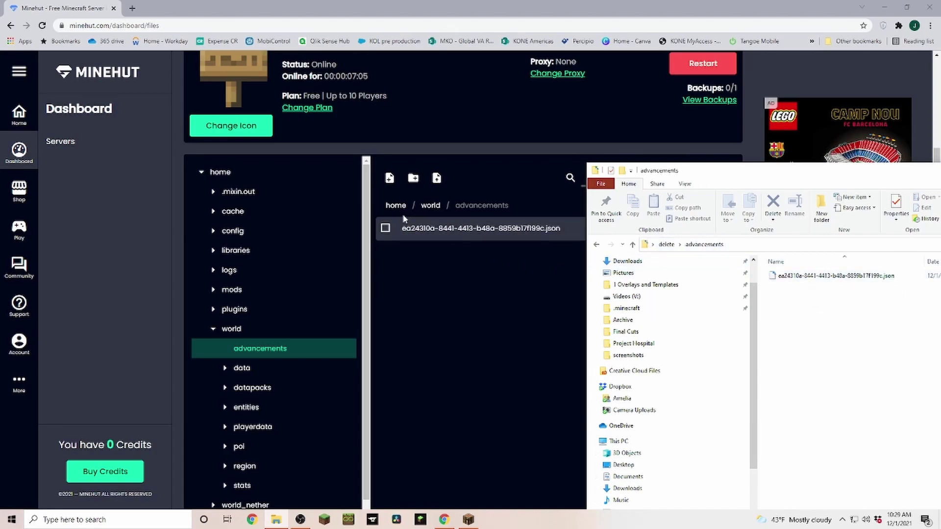
- Replace the server's advancements JSON with the local 3.6 kB copy, then open the data folder
{"action": "left_click", "coordinate": [385, 228]}
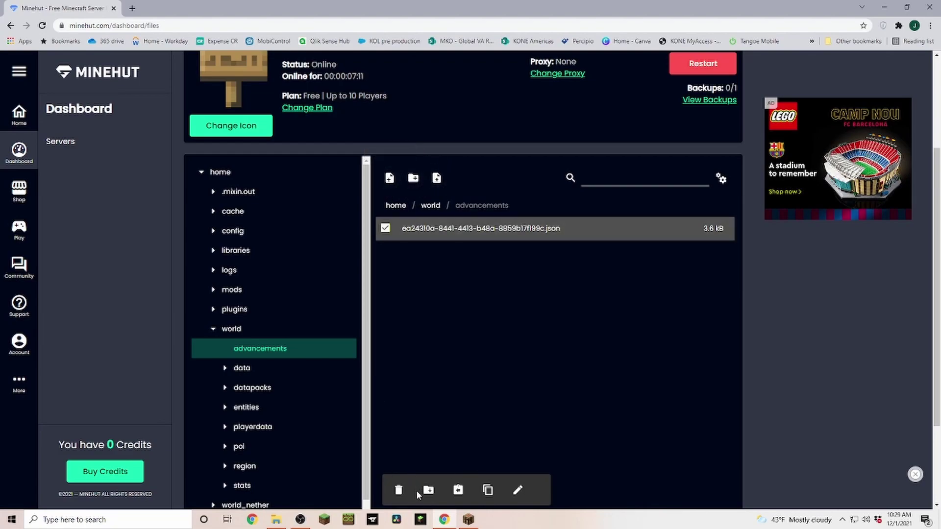
{"action": "left_click", "coordinate": [400, 491]}
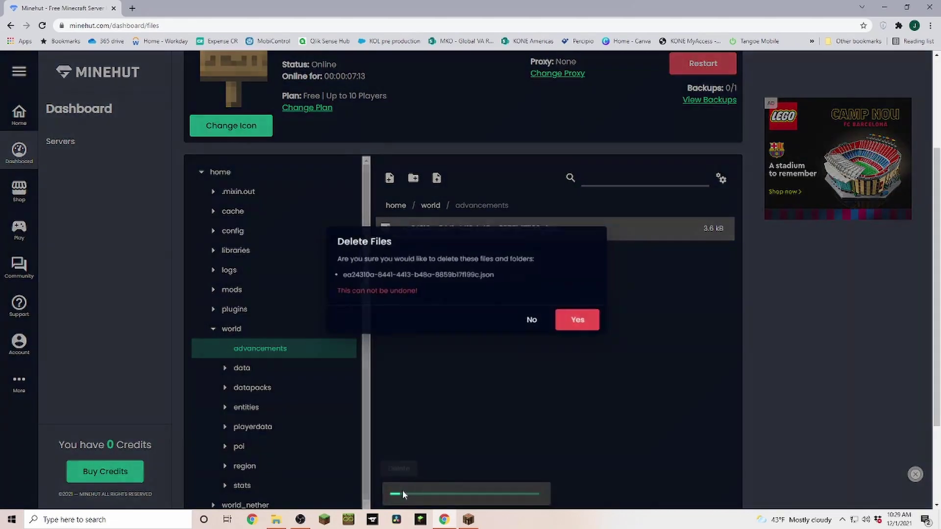
{"action": "left_click", "coordinate": [578, 321]}
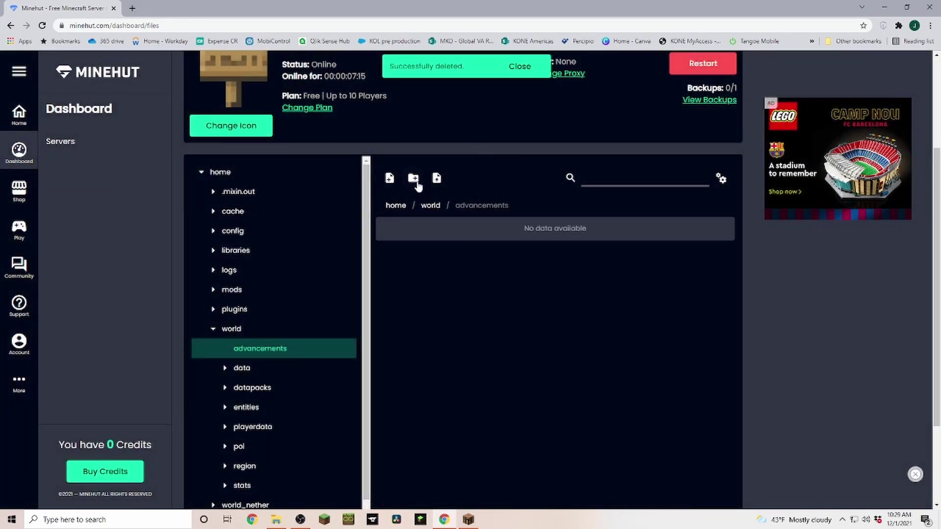
{"action": "left_click", "coordinate": [436, 180]}
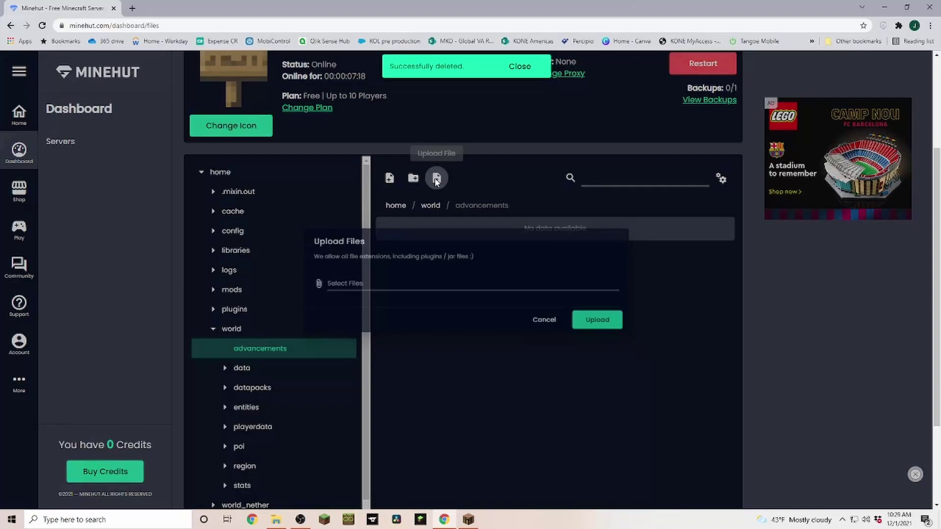
{"action": "left_click", "coordinate": [289, 287]}
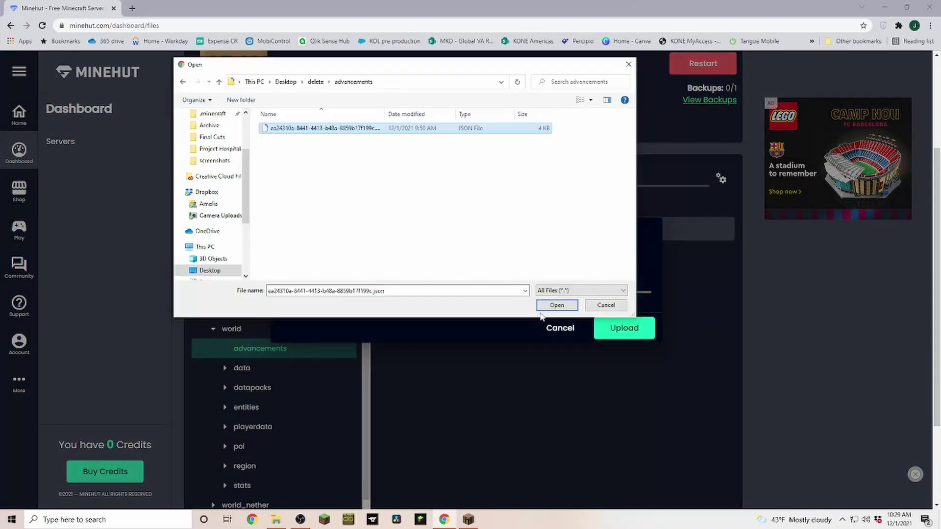
{"action": "left_click", "coordinate": [550, 306]}
{"action": "left_click", "coordinate": [623, 328]}
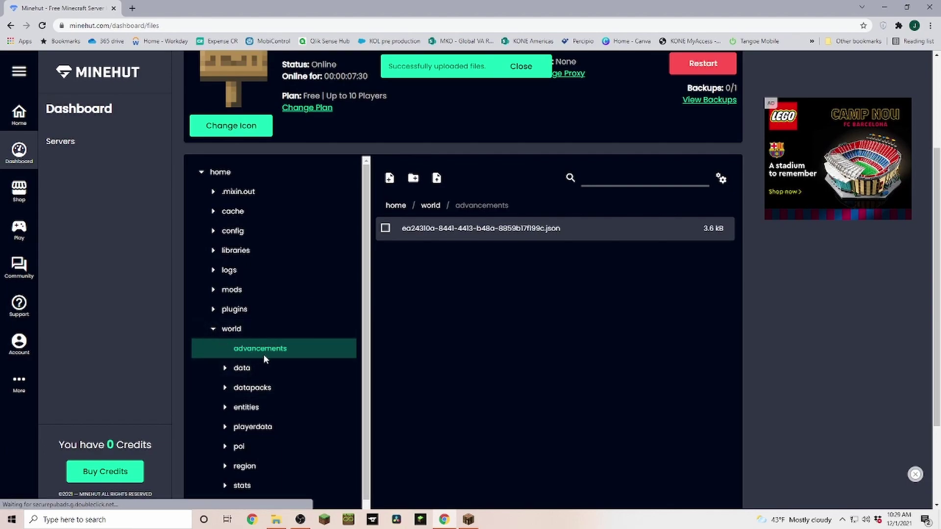
{"action": "left_click", "coordinate": [239, 371]}
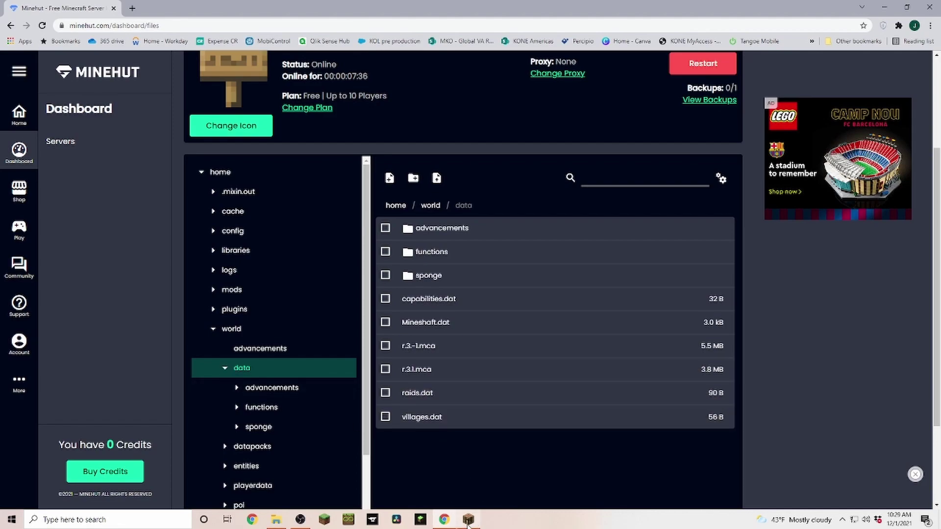
- Open the local save's data folder and delete the server's raids.dat
{"action": "left_click", "coordinate": [277, 523]}
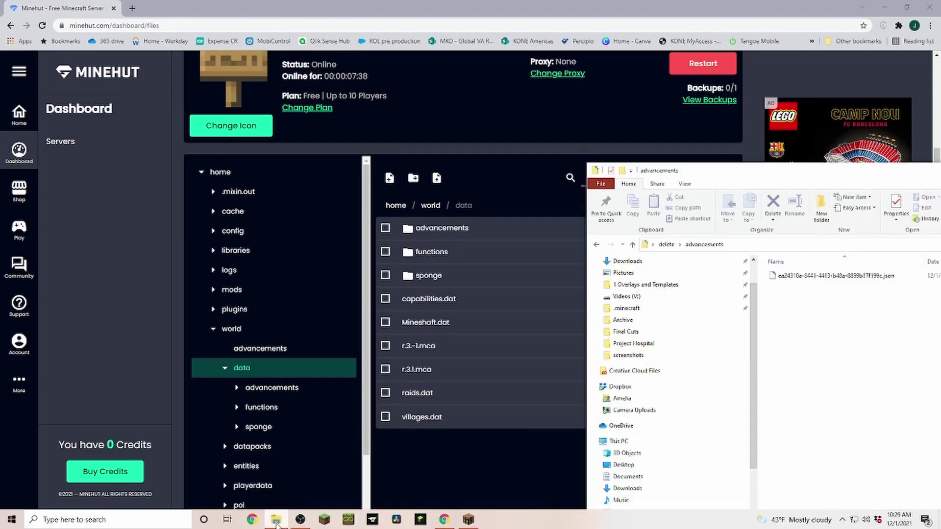
{"action": "key", "text": "alt+Up"}
{"action": "double_click", "coordinate": [788, 287]}
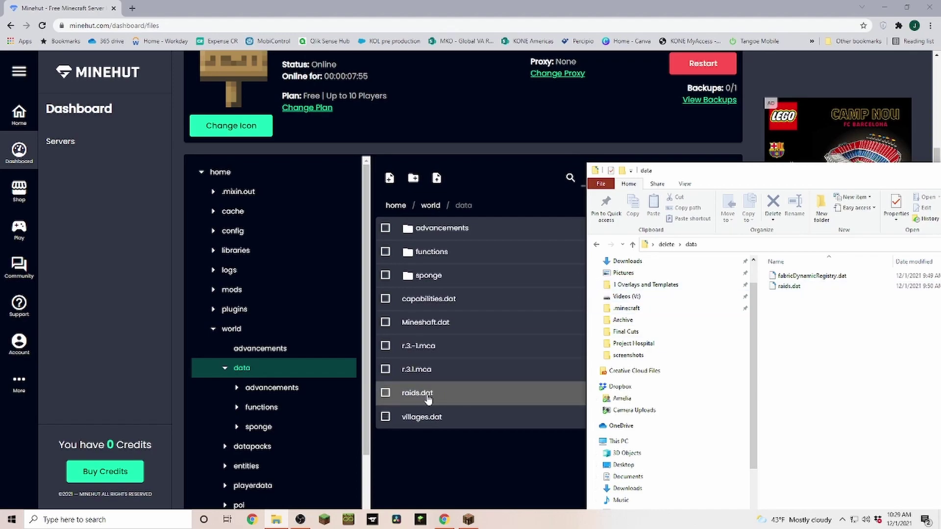
{"action": "left_click", "coordinate": [386, 393]}
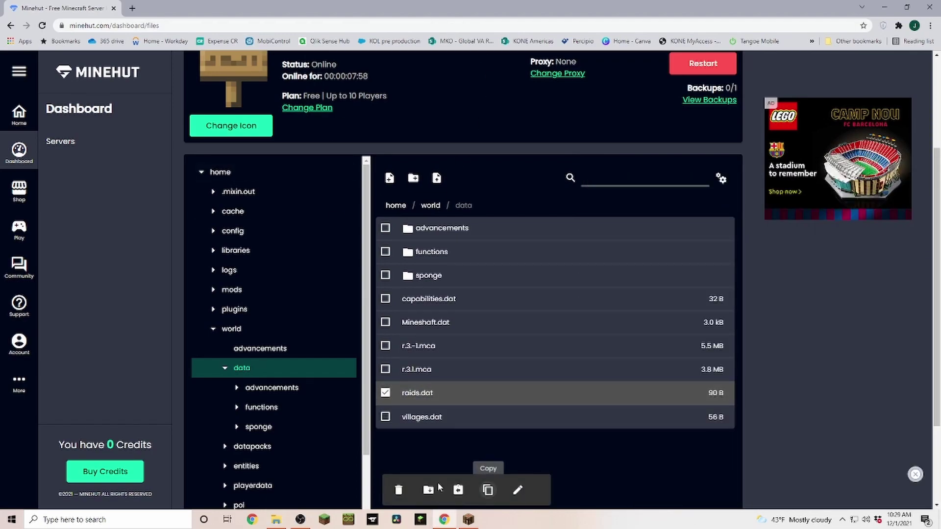
{"action": "left_click", "coordinate": [400, 490]}
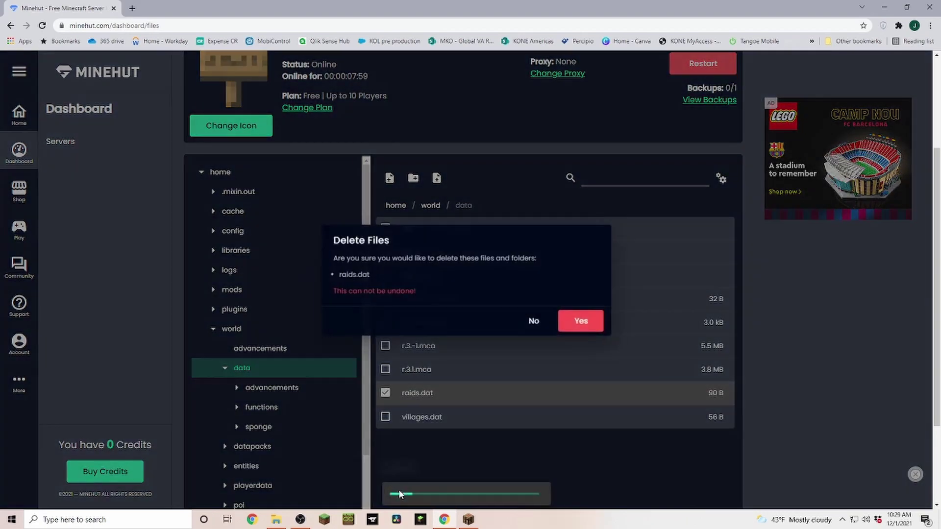
{"action": "left_click", "coordinate": [578, 321]}
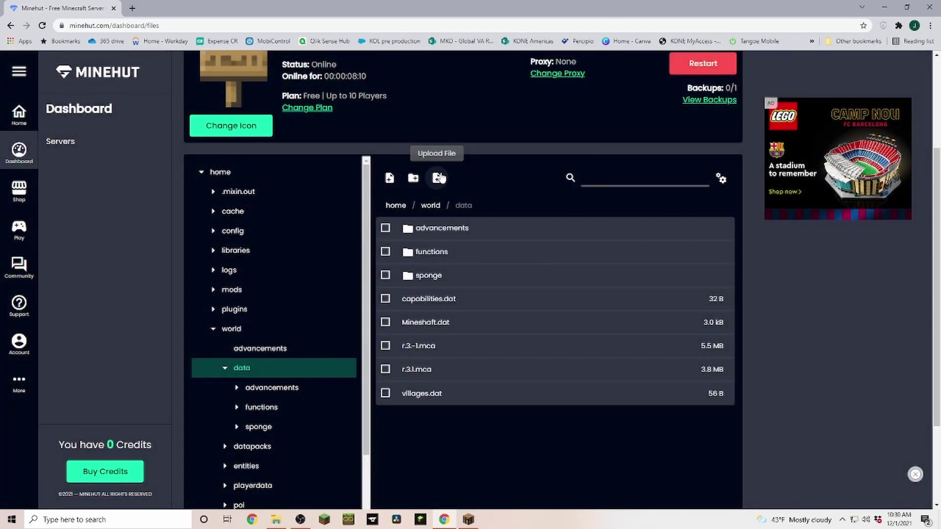
- Choose the local raids.dat from the delete\data folder as the file to upload
{"action": "left_click", "coordinate": [438, 178]}
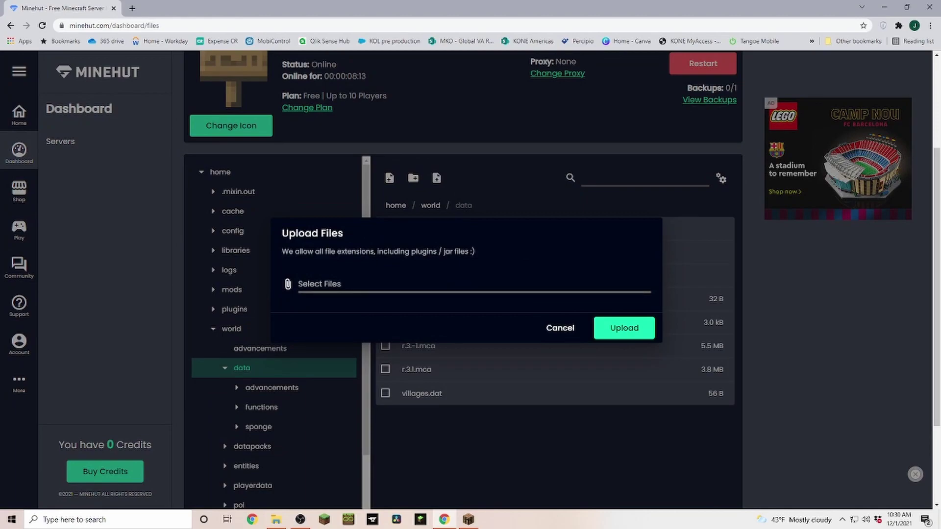
{"action": "left_click", "coordinate": [288, 287]}
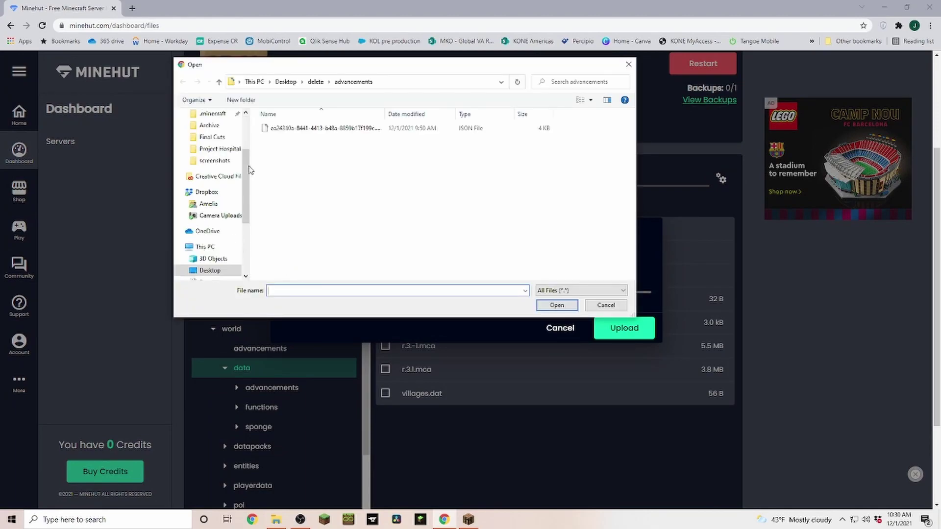
{"action": "left_click", "coordinate": [328, 82]}
{"action": "left_click", "coordinate": [316, 82]}
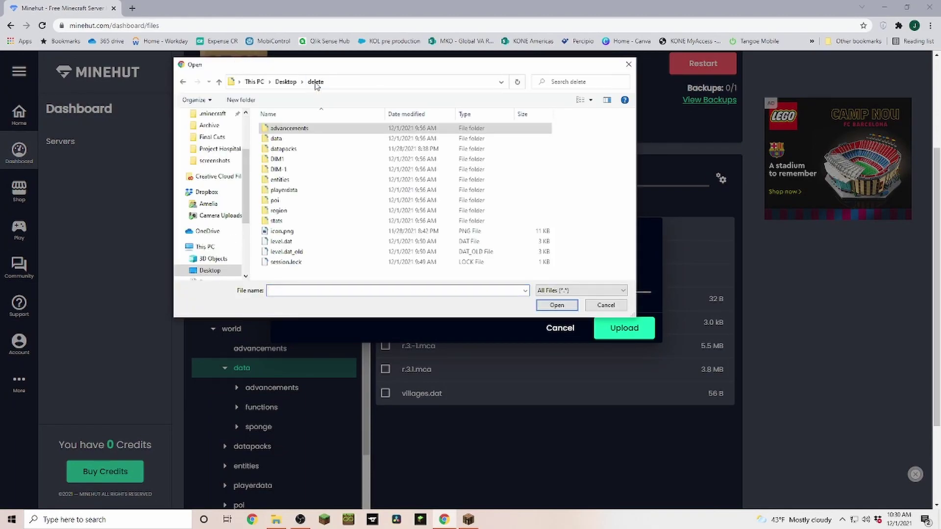
{"action": "double_click", "coordinate": [280, 139]}
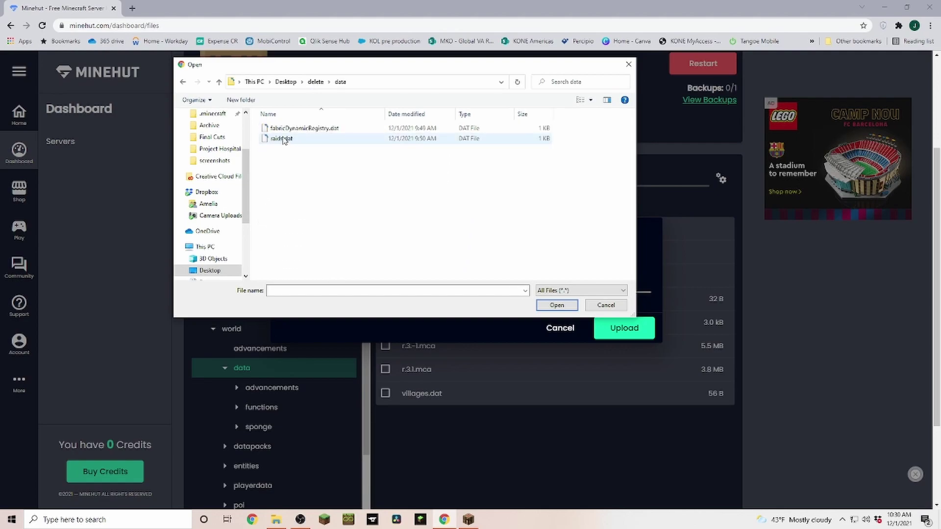
{"action": "left_click", "coordinate": [282, 139]}
{"action": "left_click", "coordinate": [557, 305]}
- Upload raids.dat and compare the server's and local datapacks and DIM1 folders
{"action": "left_click", "coordinate": [625, 329]}
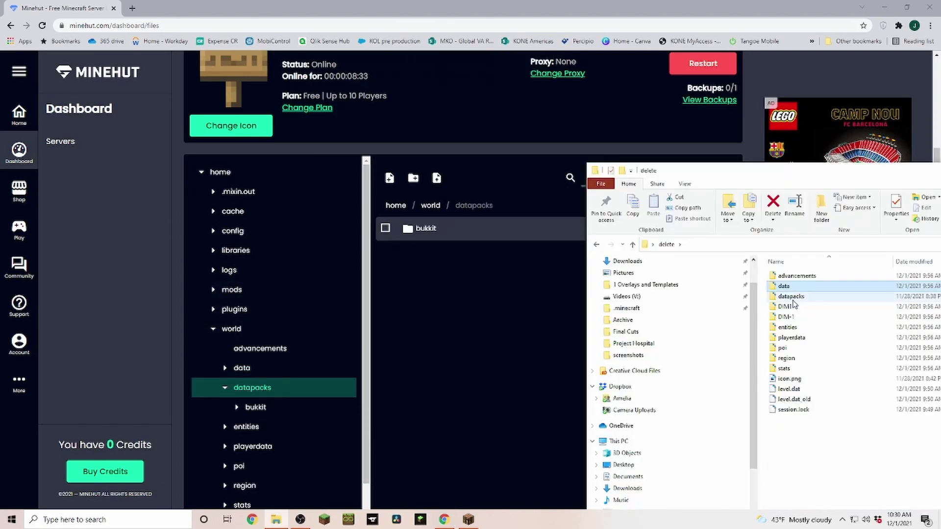
{"action": "left_click", "coordinate": [791, 297]}
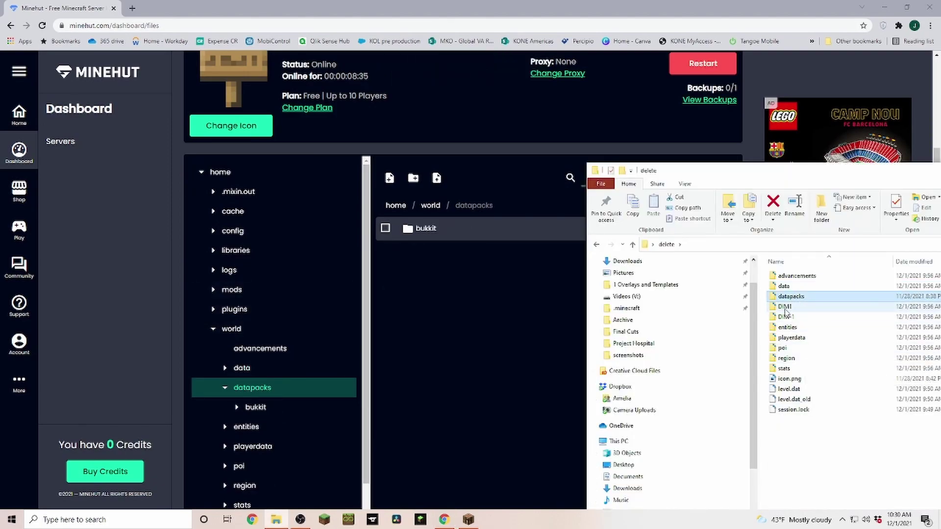
{"action": "left_click", "coordinate": [786, 308]}
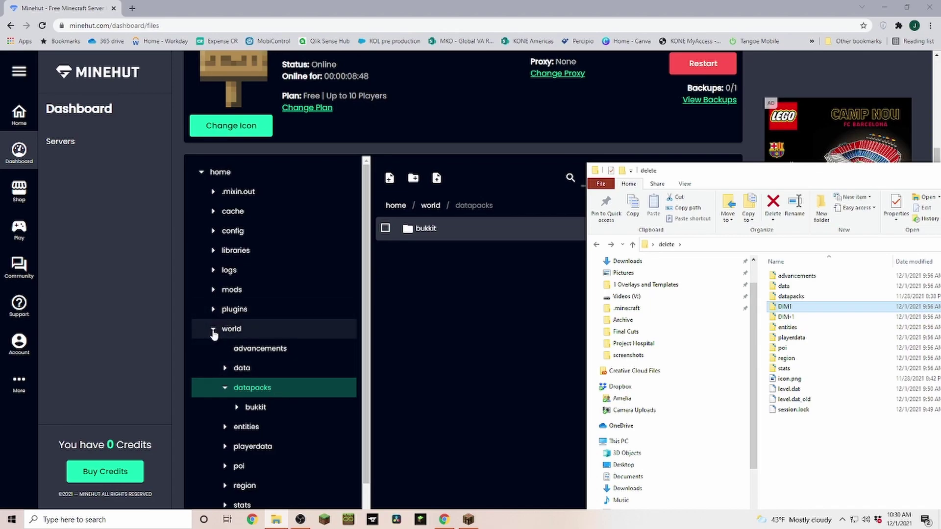
- Collapse datapacks, look into world_nether, and return to the top-level world folder
{"action": "left_click", "coordinate": [223, 390]}
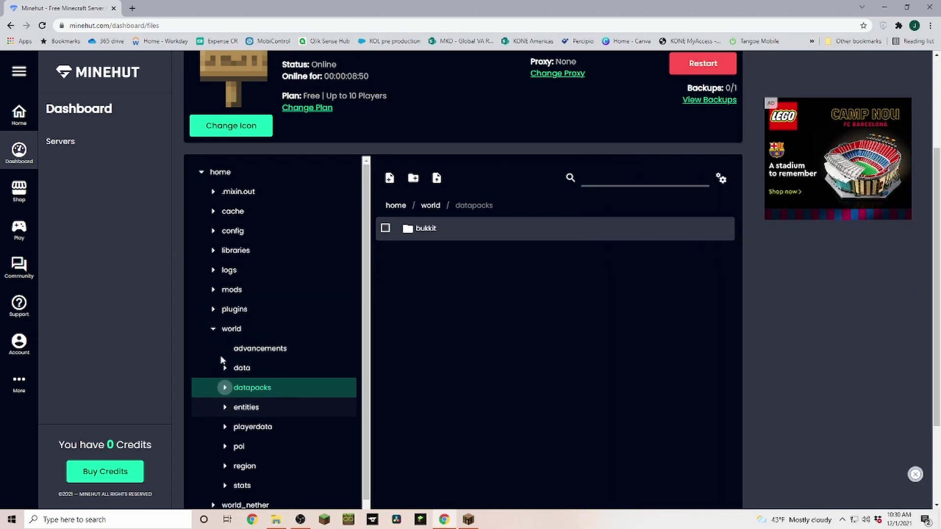
{"action": "scroll", "coordinate": [244, 387], "scroll_direction": "down", "scroll_amount": 5}
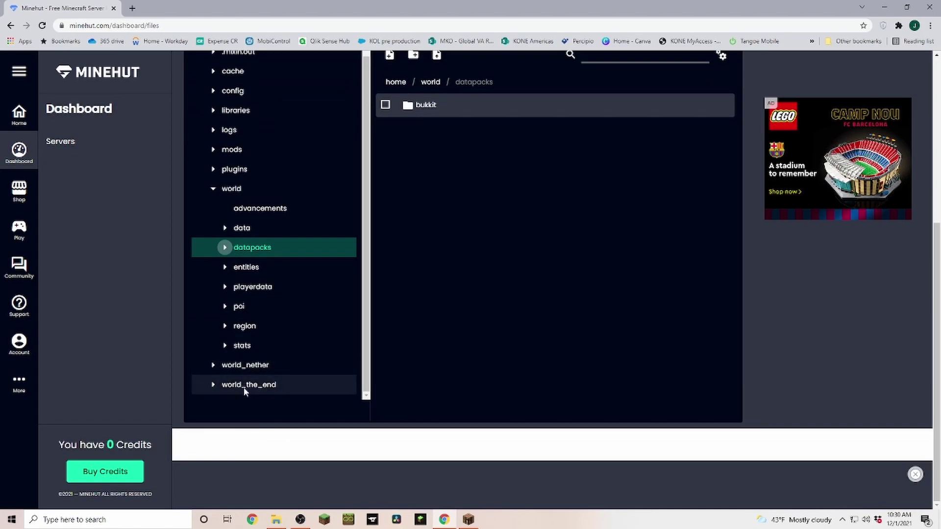
{"action": "left_click", "coordinate": [227, 366]}
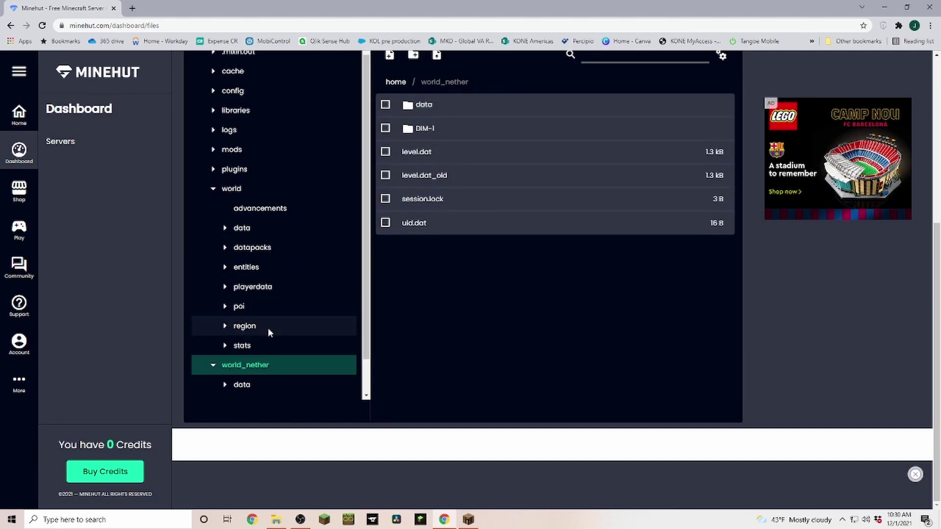
{"action": "scroll", "coordinate": [497, 240], "scroll_direction": "up", "scroll_amount": 2}
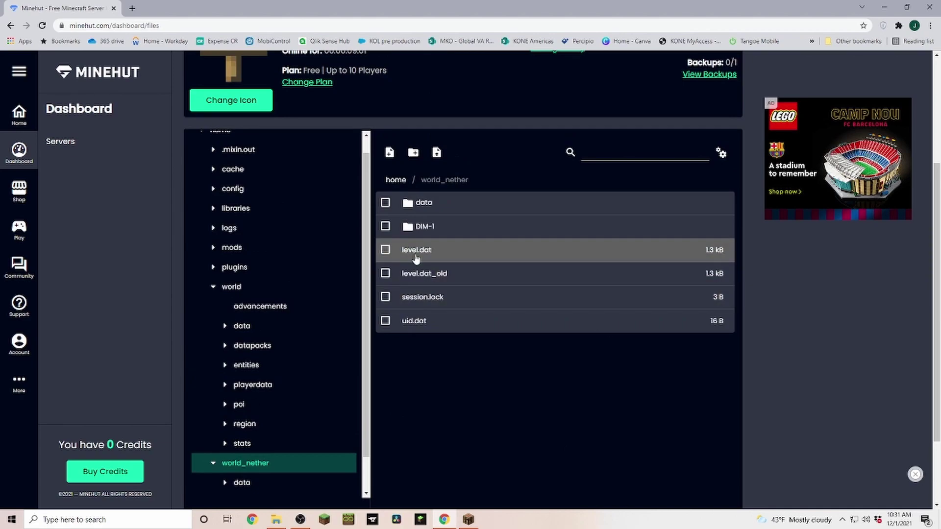
{"action": "left_click", "coordinate": [230, 290]}
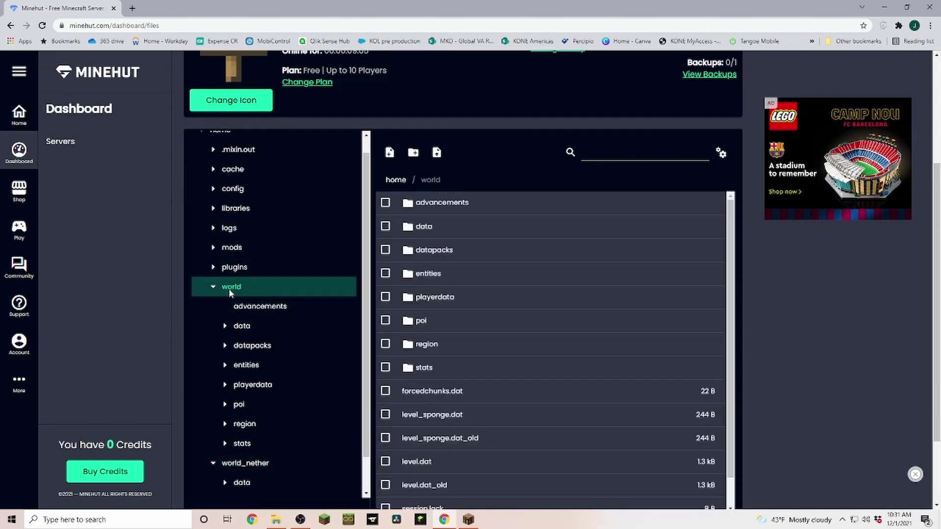
- Open the server's world/entities folder beside the local entities folder
{"action": "left_click", "coordinate": [248, 367]}
{"action": "left_click", "coordinate": [275, 521]}
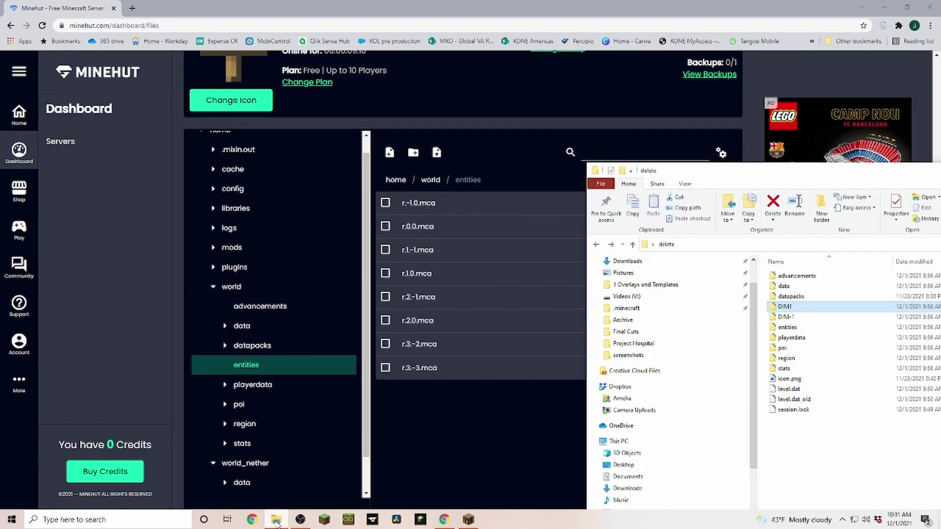
{"action": "double_click", "coordinate": [788, 327]}
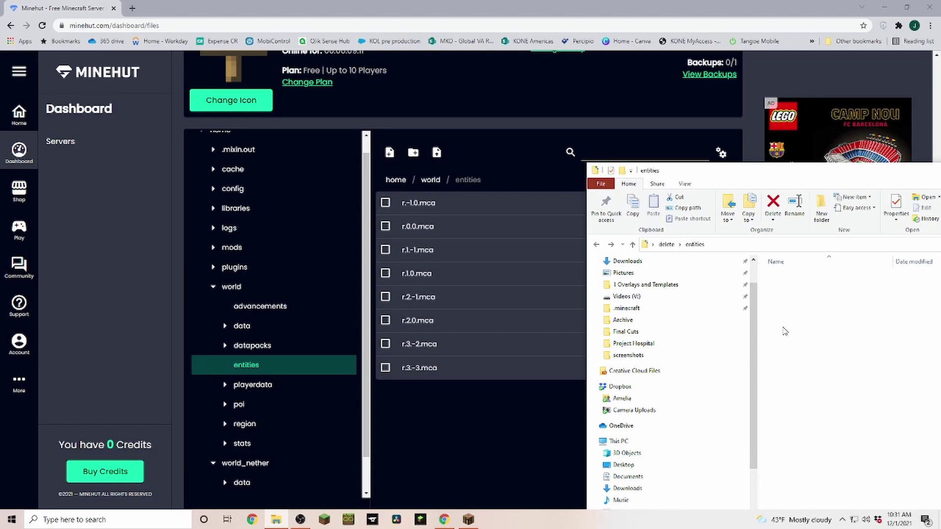
{"action": "left_click_drag", "start_coordinate": [769, 181], "coordinate": [709, 88]}
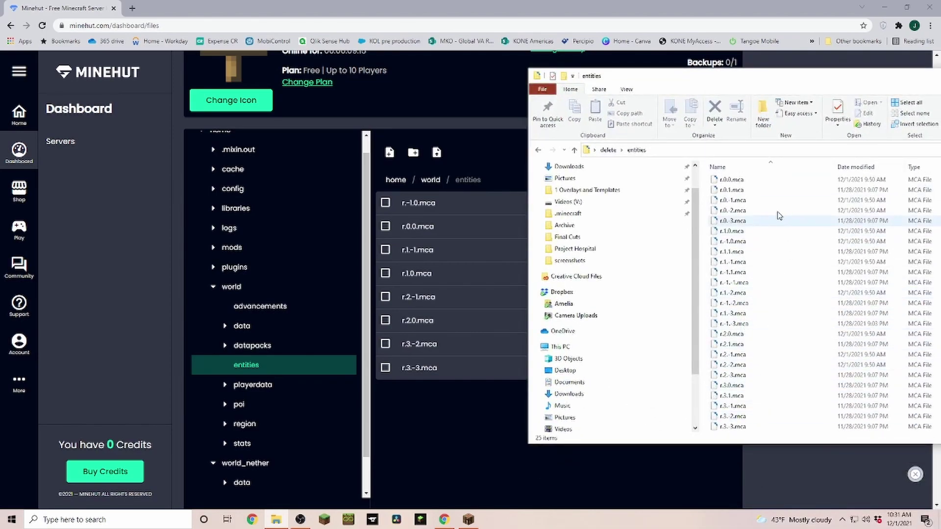
{"action": "scroll", "coordinate": [774, 184], "scroll_direction": "up", "scroll_amount": 1}
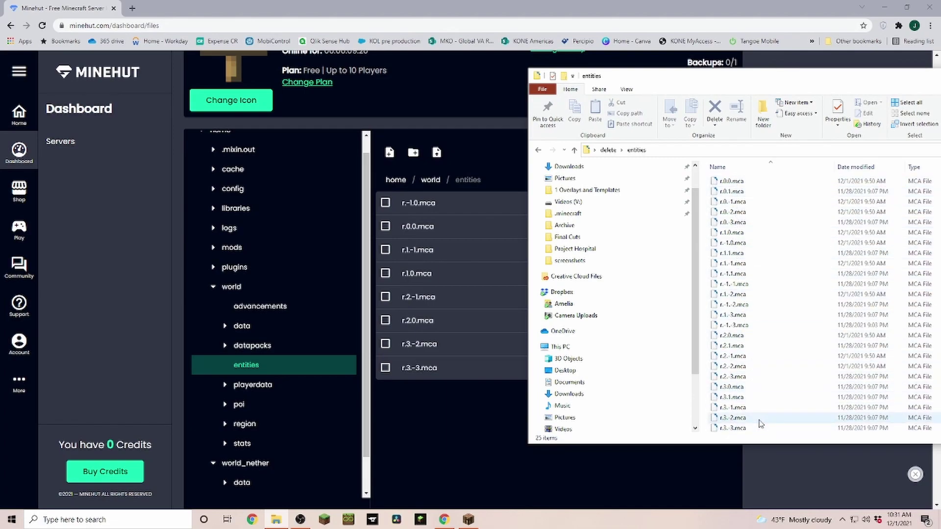
- Delete the eight existing entity .mca files, r.-1.0 through r.3.-3, from the server
{"action": "left_click", "coordinate": [434, 441]}
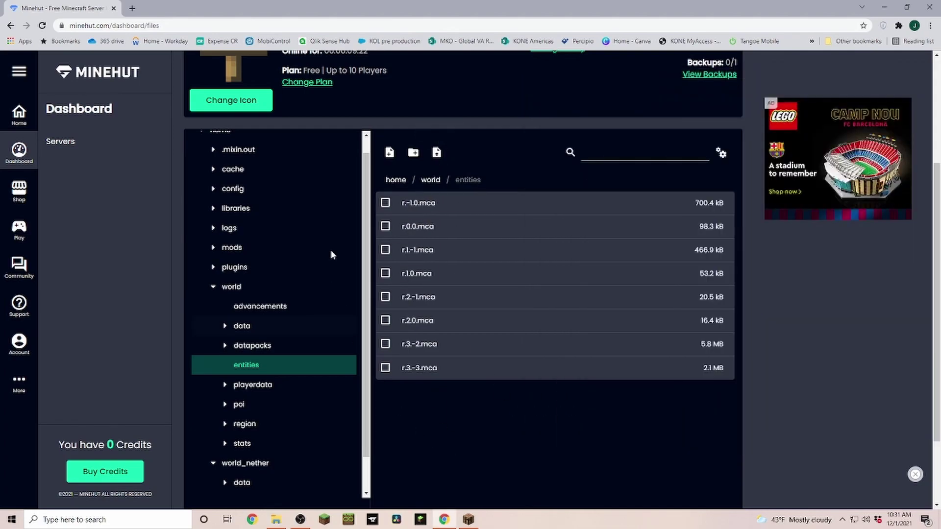
{"action": "left_click", "coordinate": [385, 202]}
{"action": "left_click", "coordinate": [385, 250]}
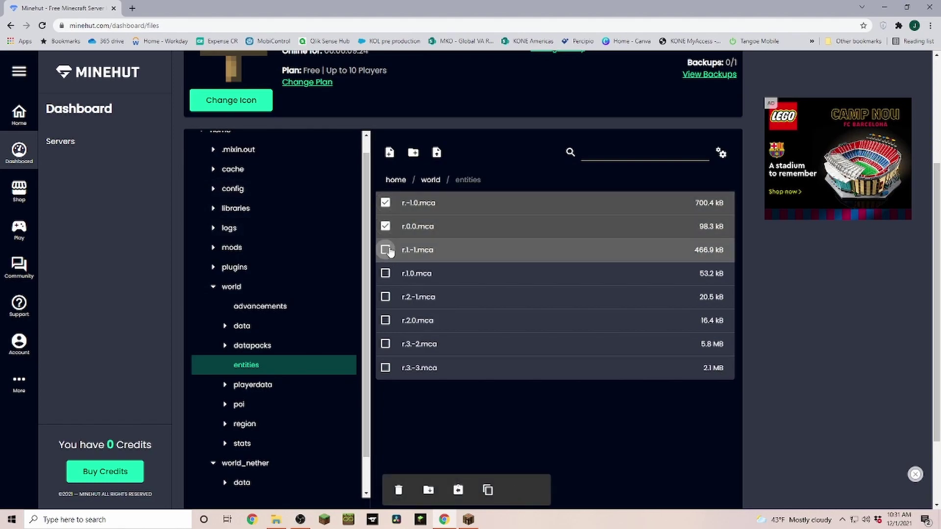
{"action": "left_click", "coordinate": [385, 273]}
{"action": "left_click", "coordinate": [385, 296]}
{"action": "left_click", "coordinate": [385, 321]}
{"action": "left_click", "coordinate": [386, 344]}
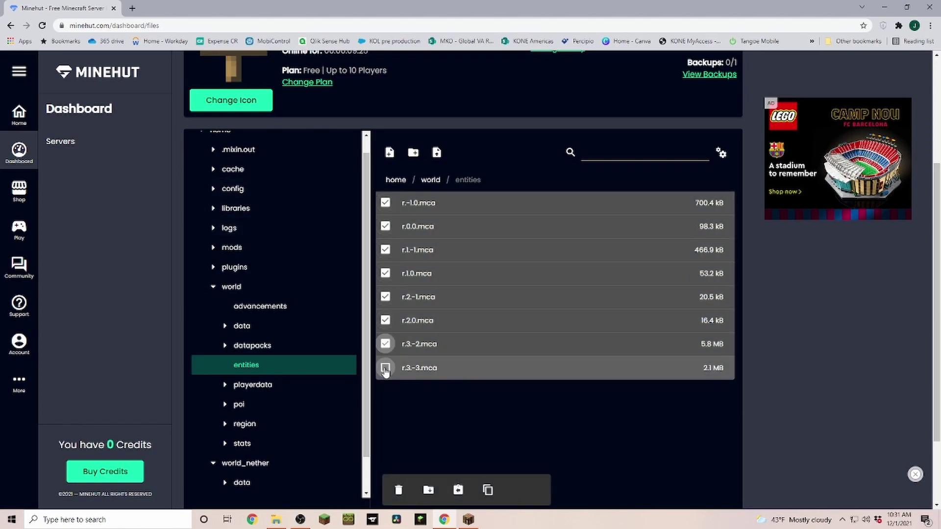
{"action": "left_click", "coordinate": [385, 367]}
{"action": "left_click", "coordinate": [399, 490]}
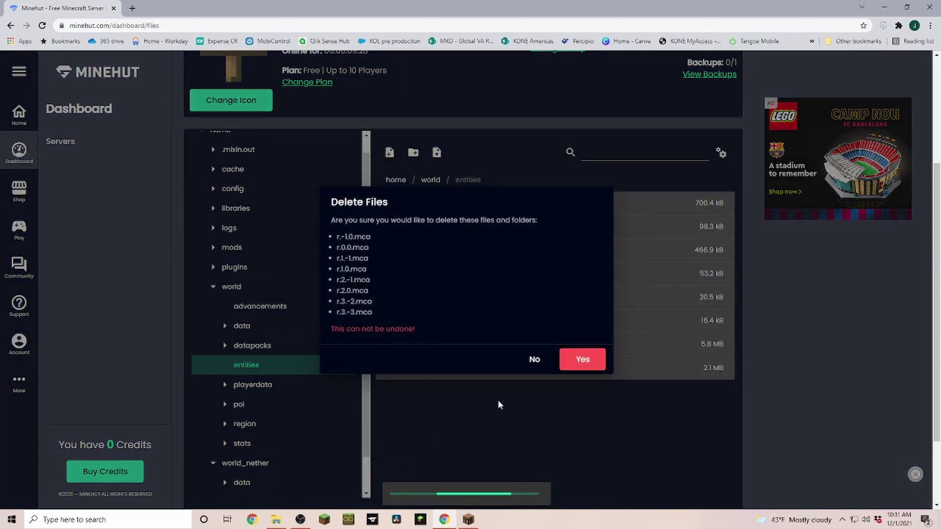
{"action": "left_click", "coordinate": [576, 369]}
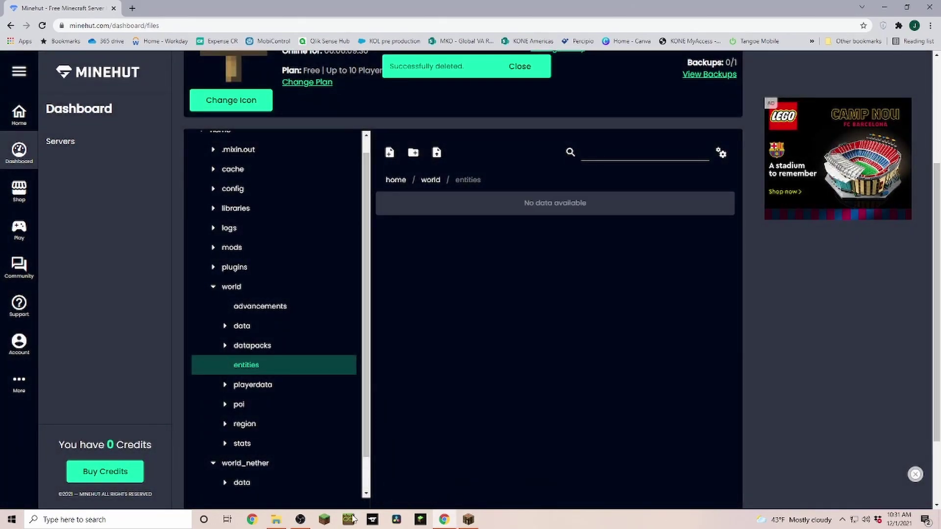
- Upload all 25 local entities .mca files into world/entities
{"action": "left_click", "coordinate": [437, 153]}
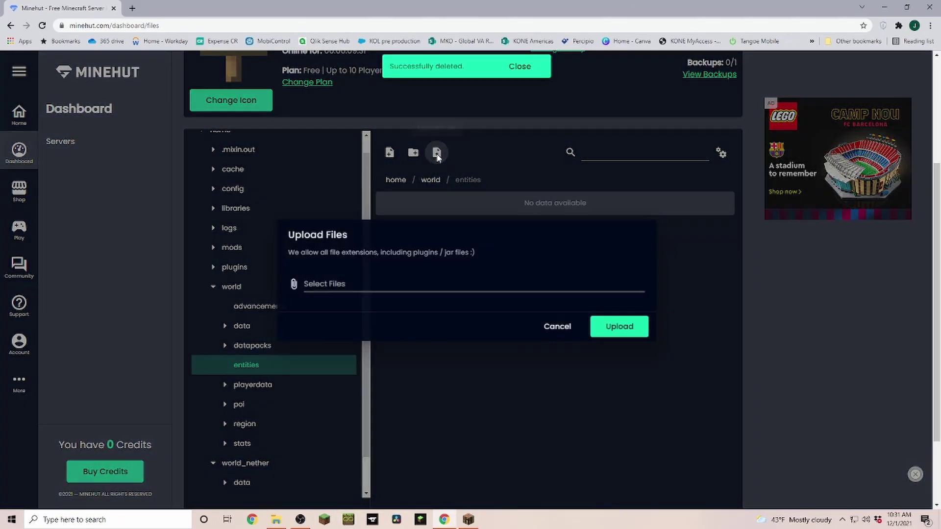
{"action": "left_click", "coordinate": [621, 337]}
{"action": "left_click", "coordinate": [534, 284]}
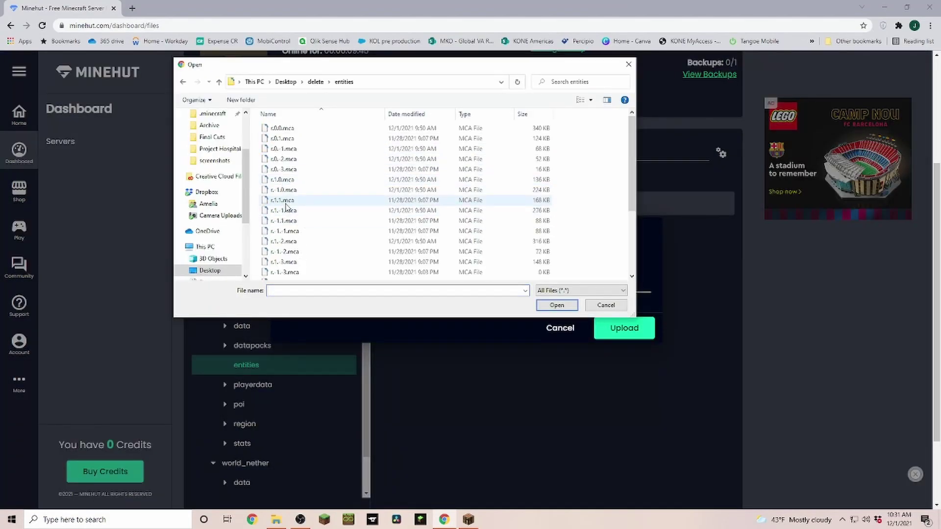
{"action": "left_click", "coordinate": [287, 206]}
{"action": "key", "text": "ctrl+a"}
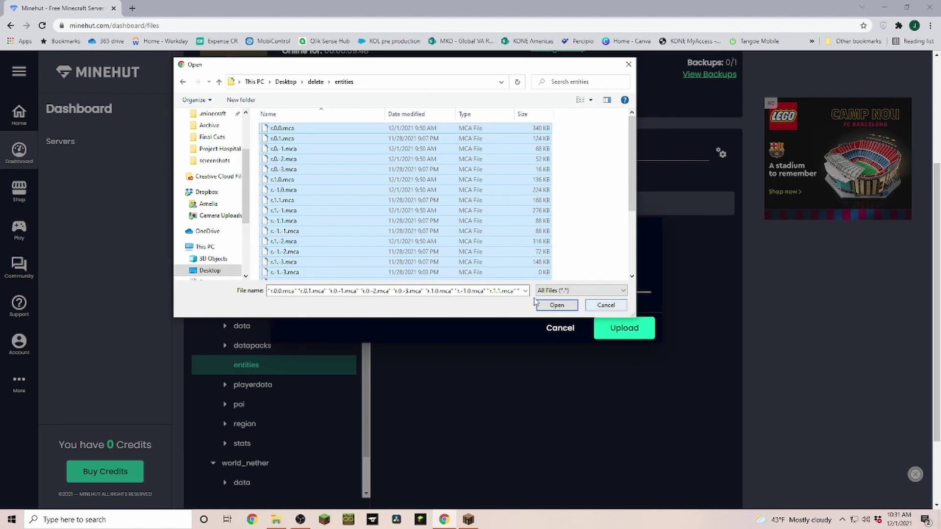
{"action": "left_click", "coordinate": [557, 305]}
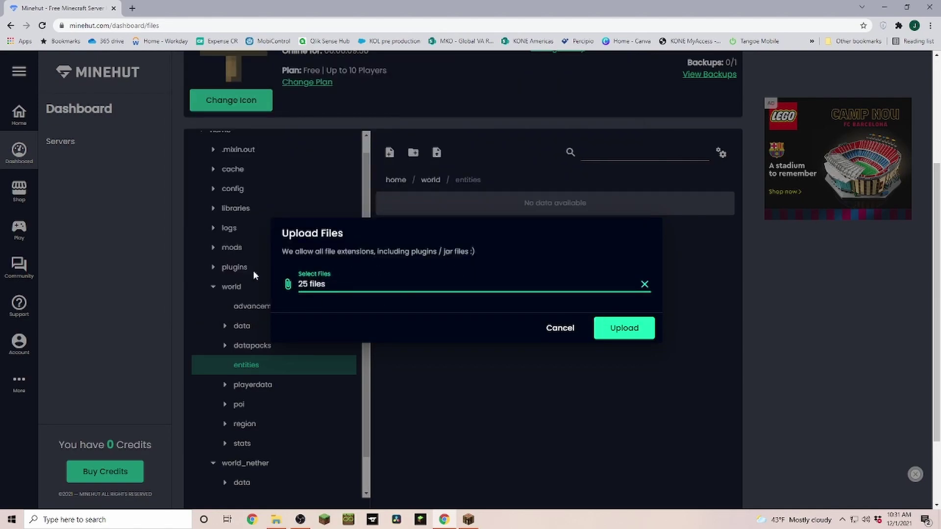
{"action": "left_click", "coordinate": [629, 337]}
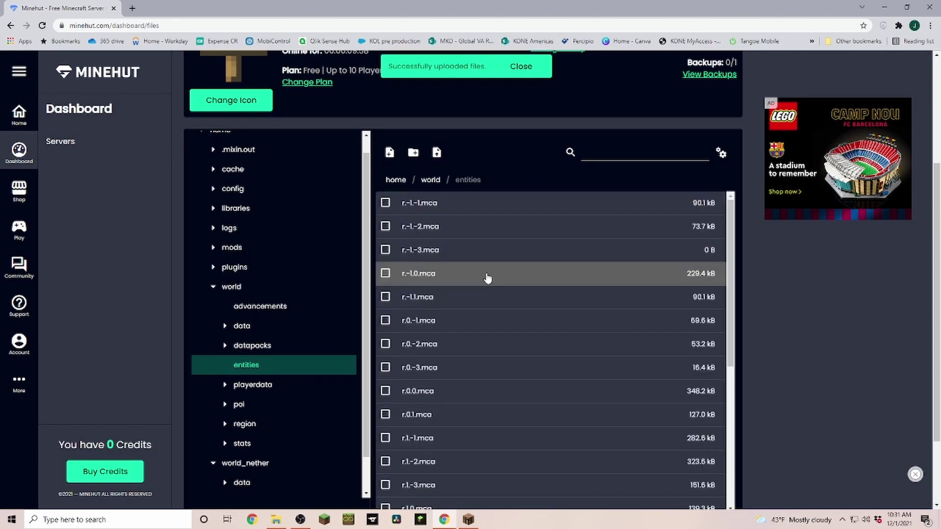
- Verify the entities upload, then drag all 21 local poi files onto the server's poi folder
{"action": "scroll", "coordinate": [516, 386], "scroll_direction": "down", "scroll_amount": 5}
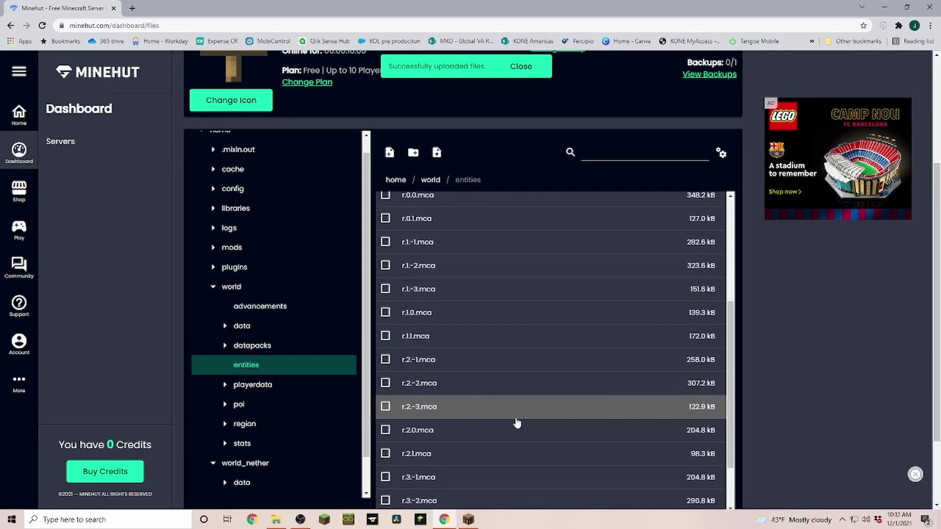
{"action": "scroll", "coordinate": [510, 423], "scroll_direction": "up", "scroll_amount": 10}
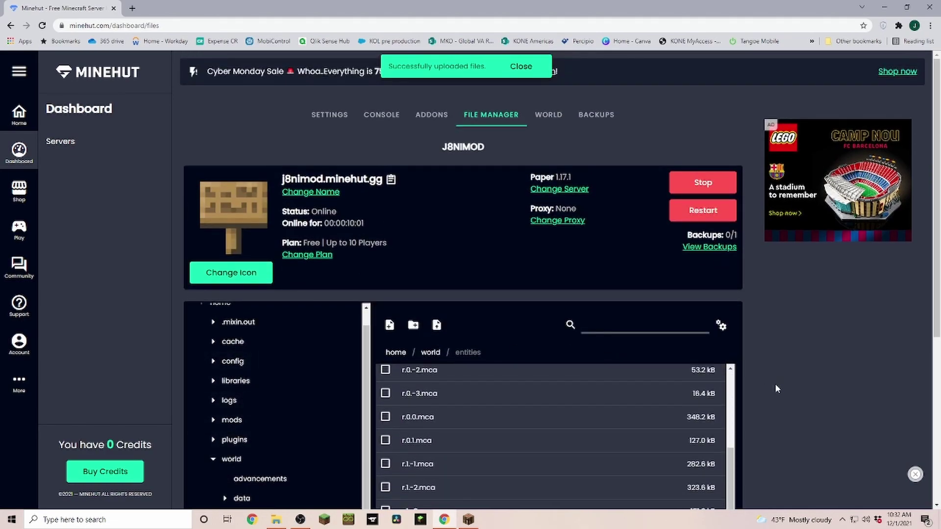
{"action": "scroll", "coordinate": [837, 366], "scroll_direction": "down", "scroll_amount": 5}
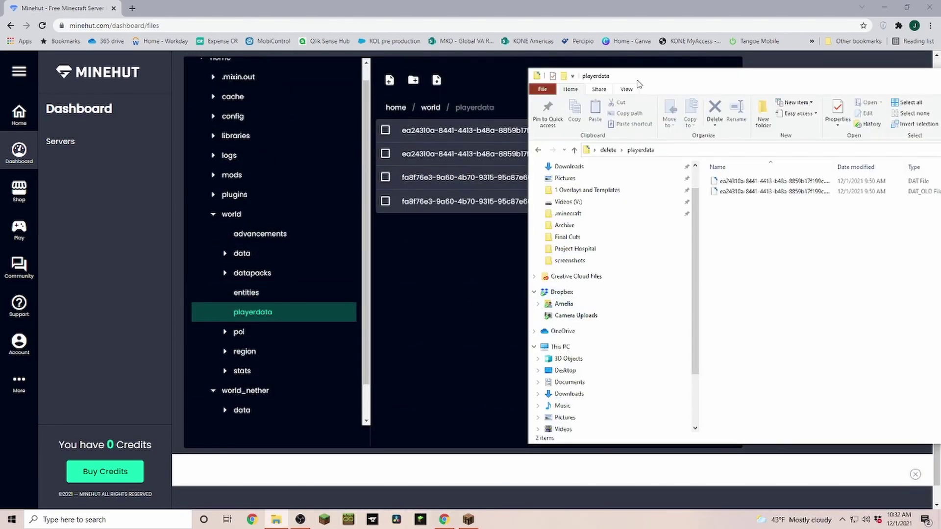
{"action": "left_click_drag", "start_coordinate": [705, 87], "coordinate": [728, 96]}
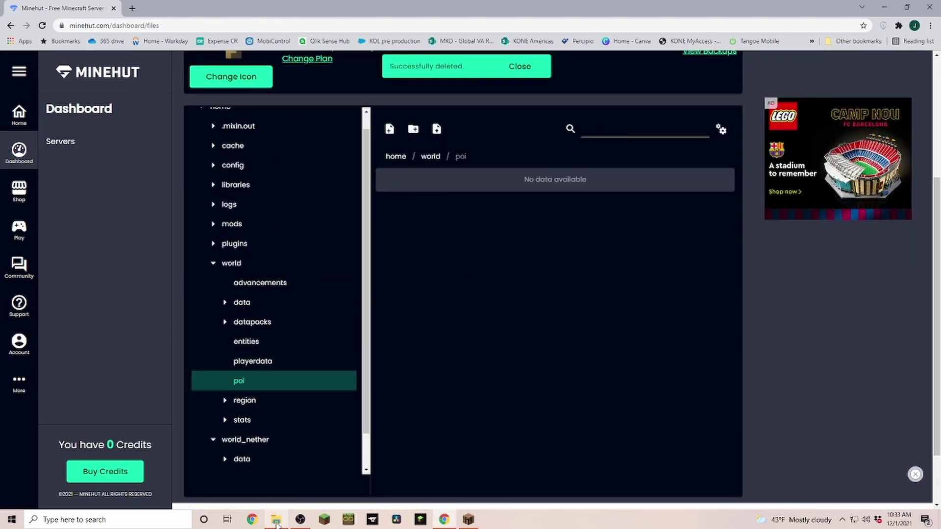
{"action": "left_click", "coordinate": [276, 522]}
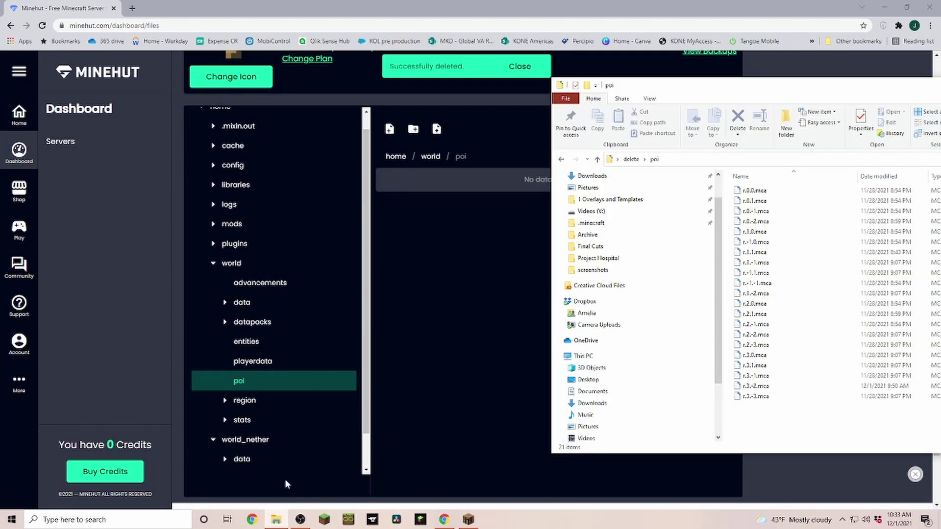
{"action": "key", "text": "ctrl+a"}
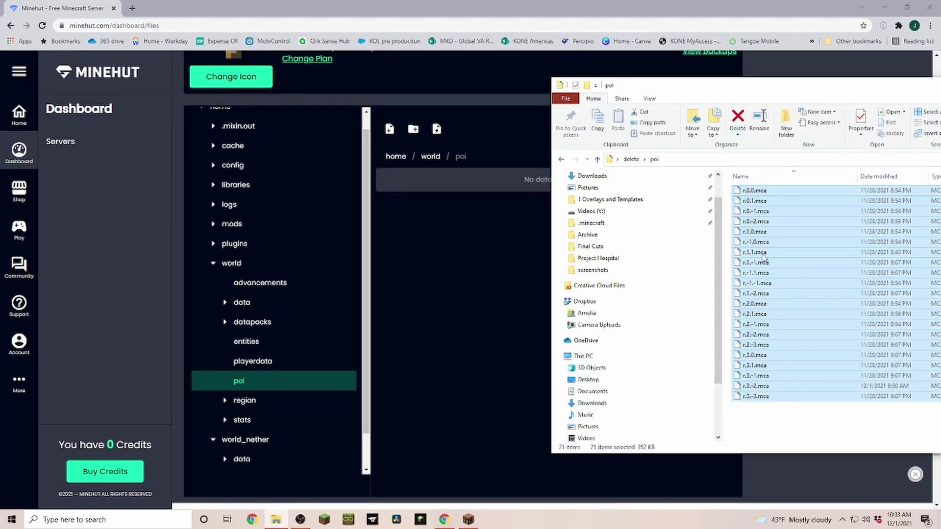
{"action": "left_click_drag", "start_coordinate": [764, 258], "coordinate": [469, 359]}
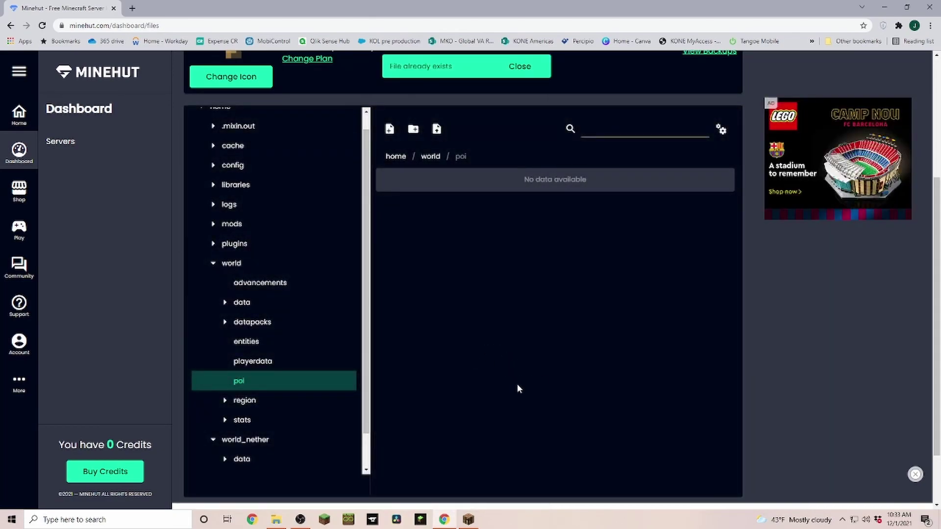
- Open world/stats and select both stats JSON files, 309 B and 415 B
{"action": "left_click", "coordinate": [245, 400]}
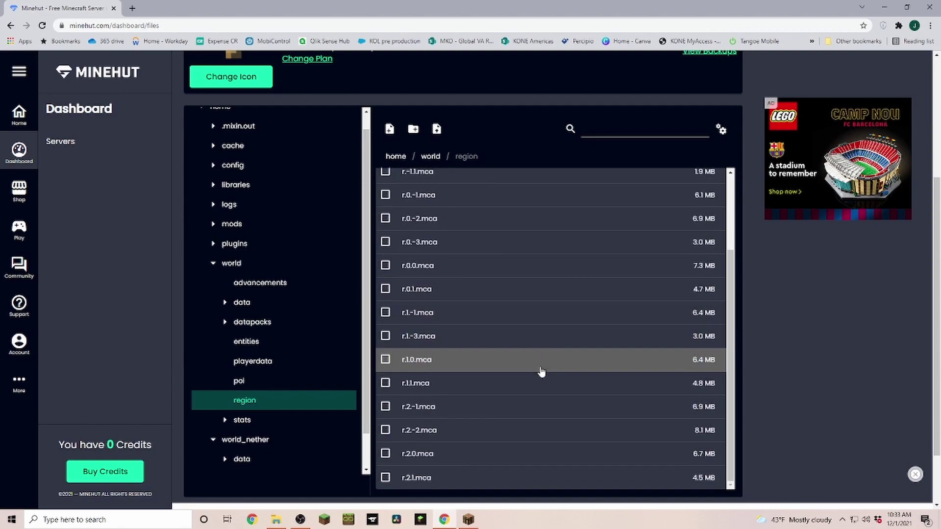
{"action": "left_click", "coordinate": [242, 420]}
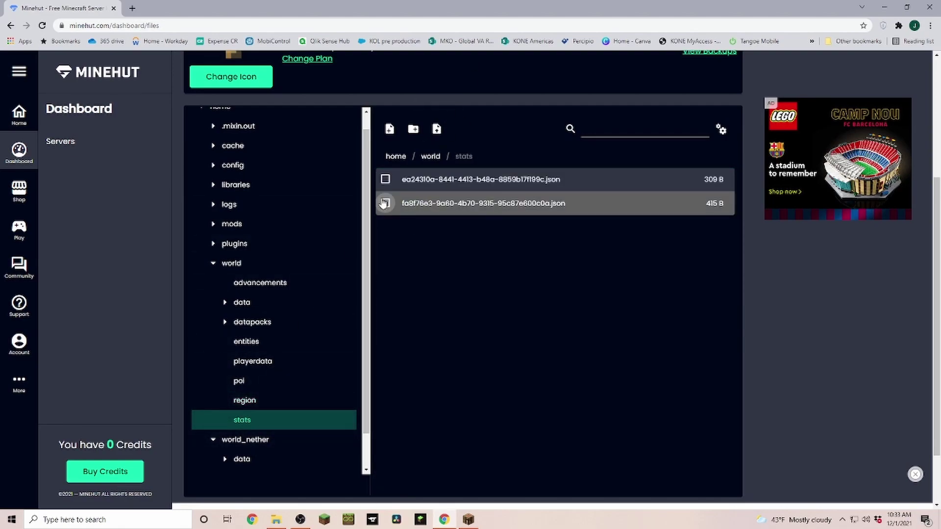
{"action": "left_click", "coordinate": [385, 179]}
{"action": "left_click", "coordinate": [386, 205]}
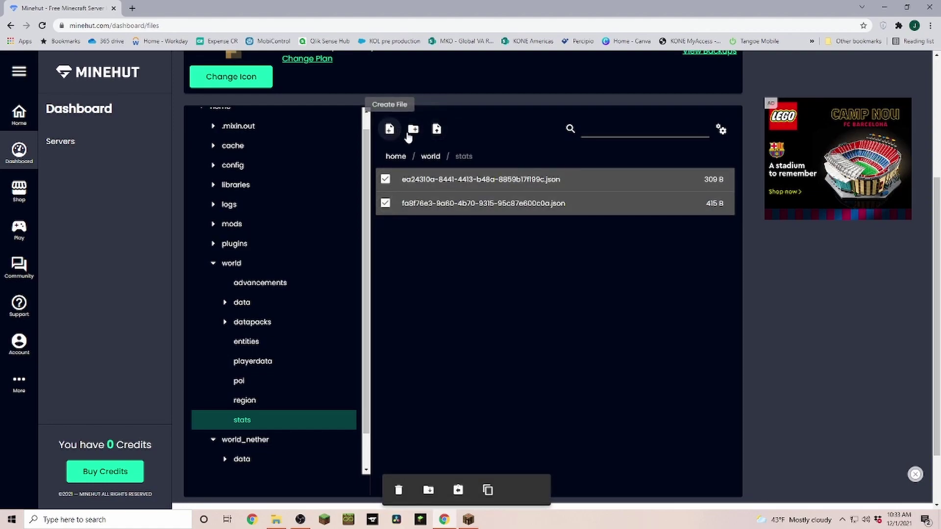
- Delete the selected stats files, then restart the server and confirm with Yes
{"action": "left_click", "coordinate": [398, 491]}
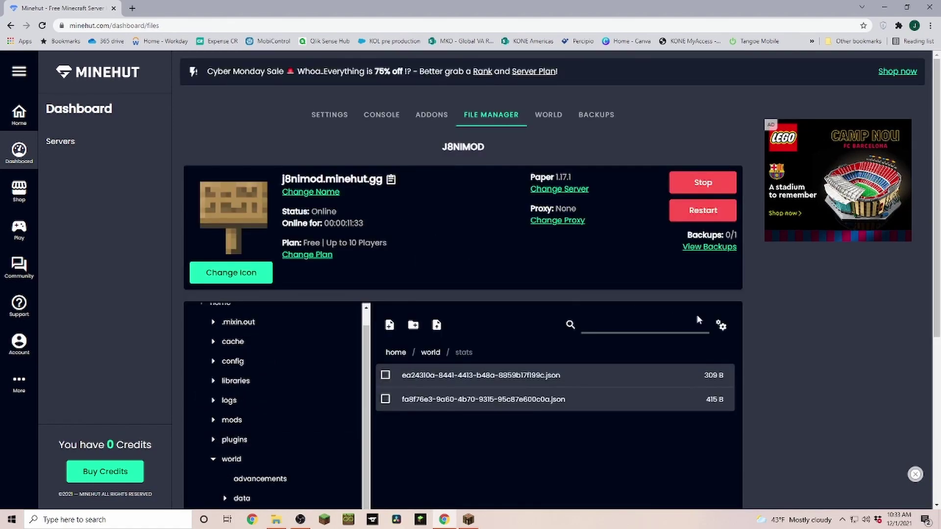
{"action": "left_click", "coordinate": [687, 211]}
{"action": "left_click", "coordinate": [554, 304]}
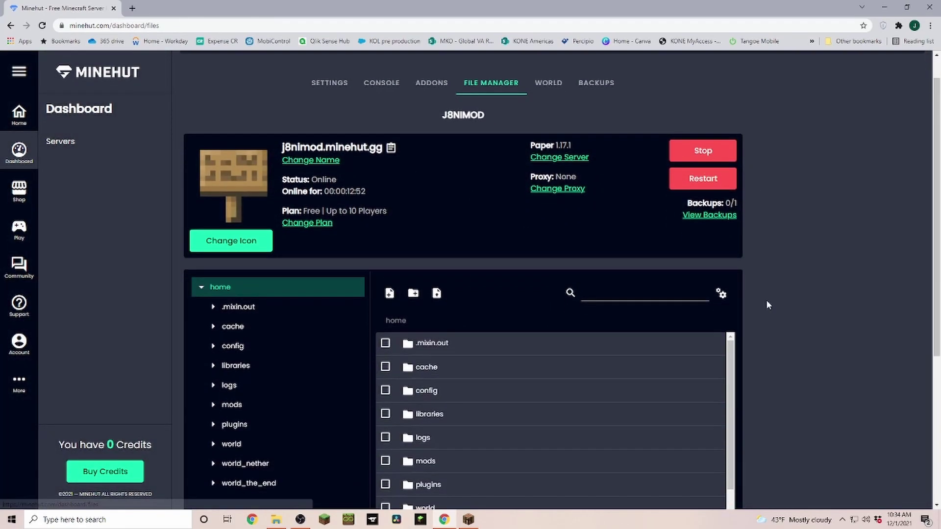
{"action": "scroll", "coordinate": [767, 304], "scroll_direction": "down", "scroll_amount": 3}
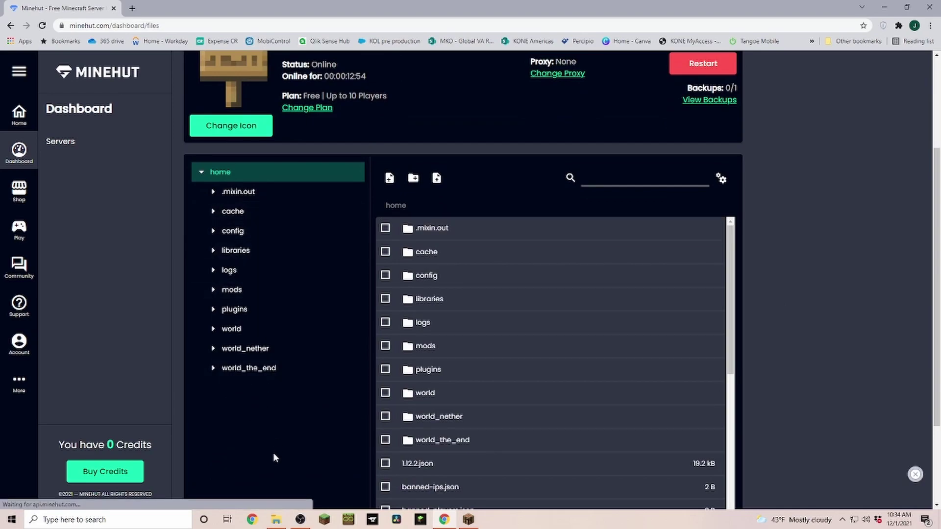
{"action": "mouse_move", "coordinate": [469, 522]}
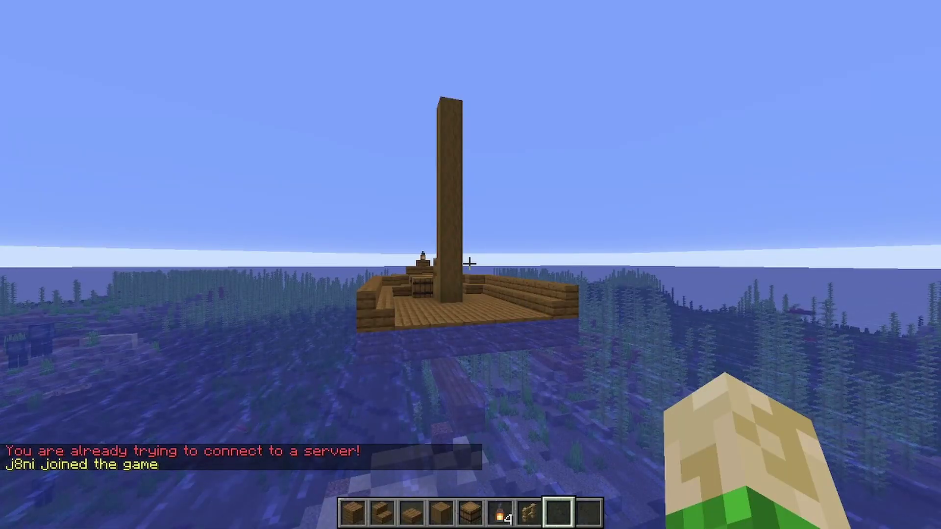
- Fly forward toward and past the wooden boat, then look out to the ocean horizon
{"action": "key", "text": "w"}
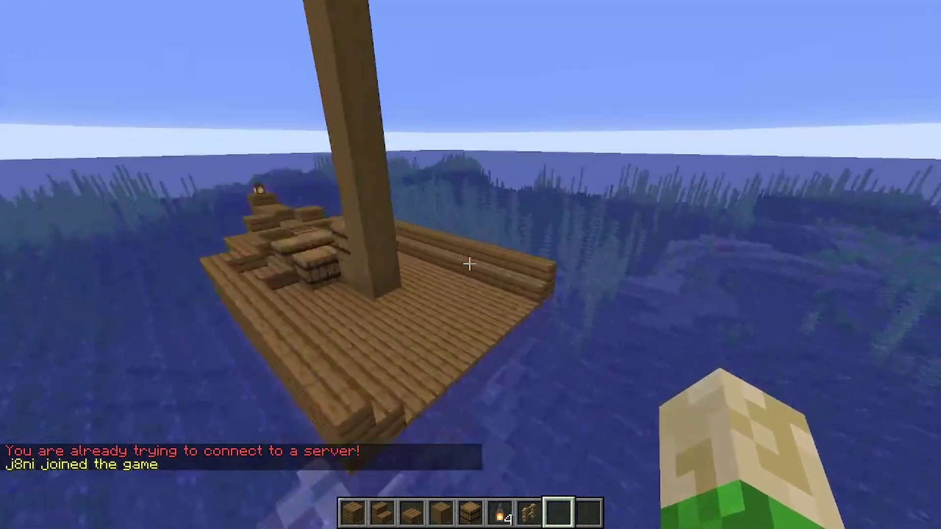
{"action": "key", "text": "w"}
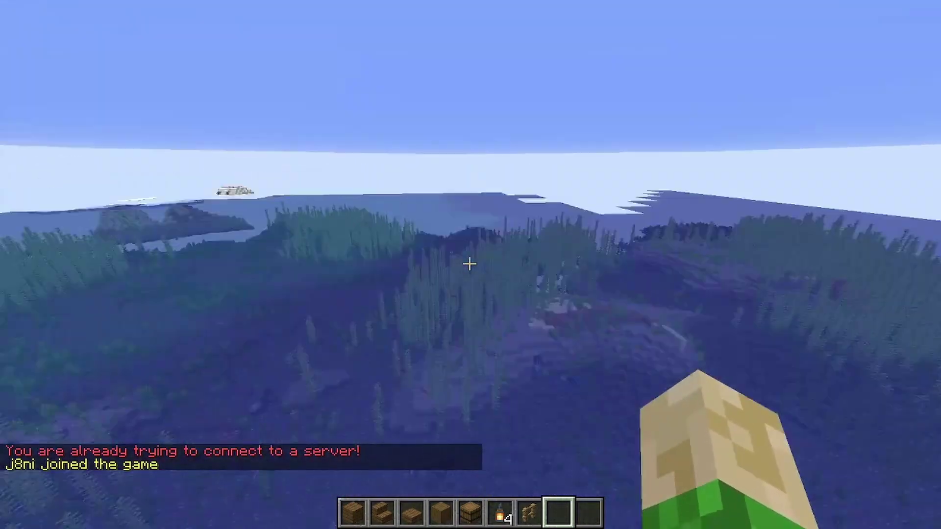
{"action": "key", "text": "w"}
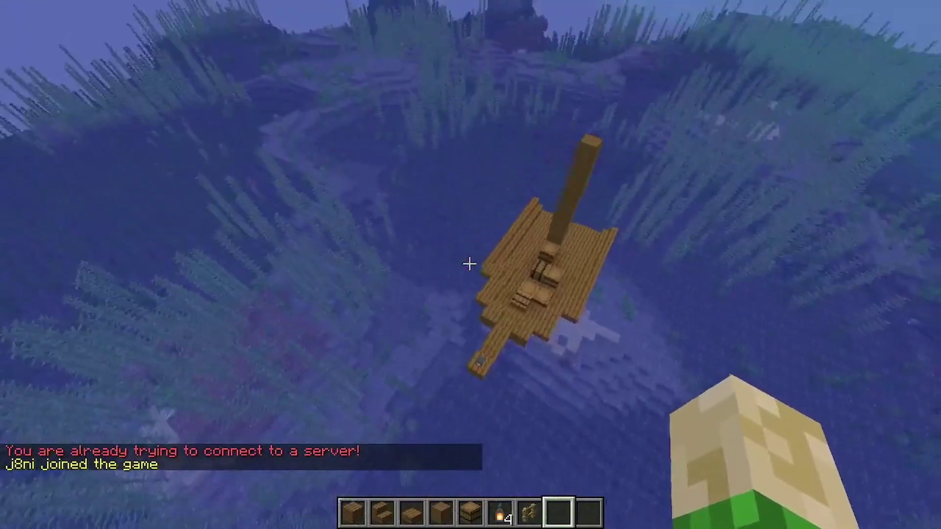
{"action": "key", "text": "w"}
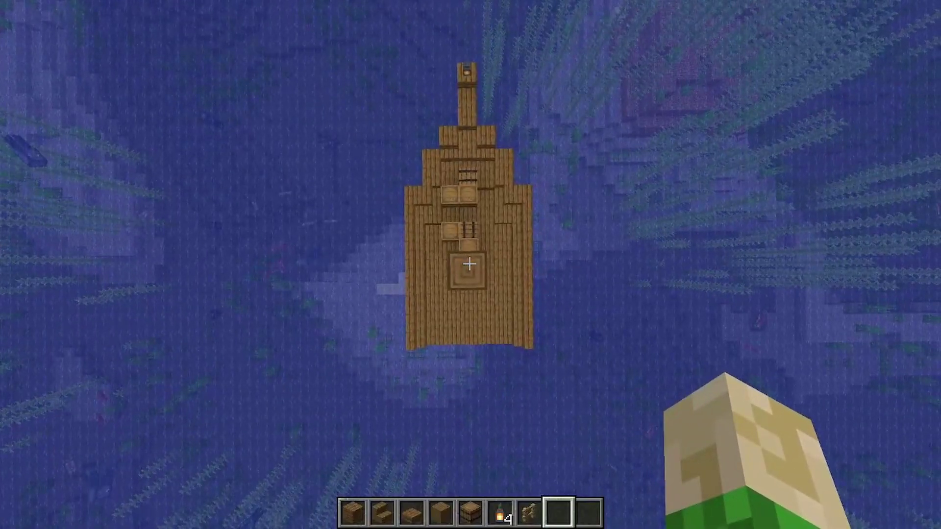
- Drop down onto the boat's deck and switch to a third-person view of the player
{"action": "key", "text": "shift"}
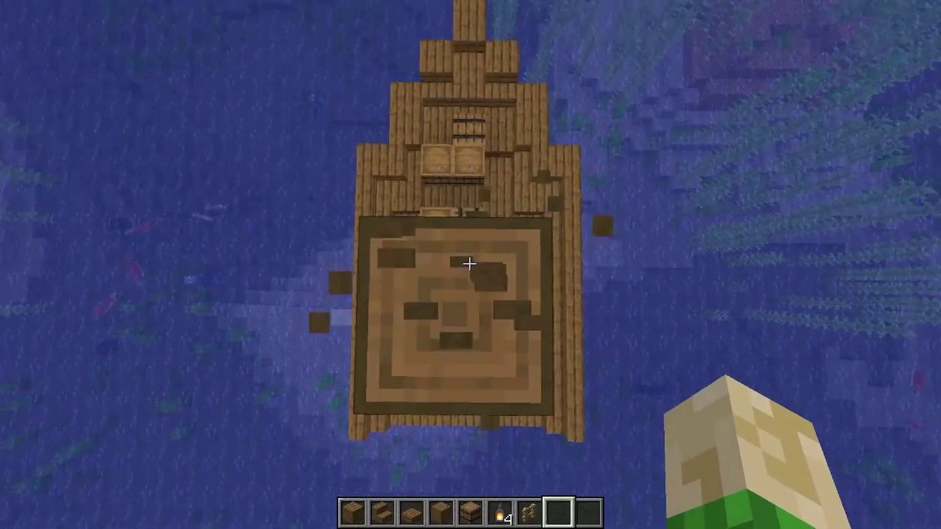
{"action": "key", "text": "space"}
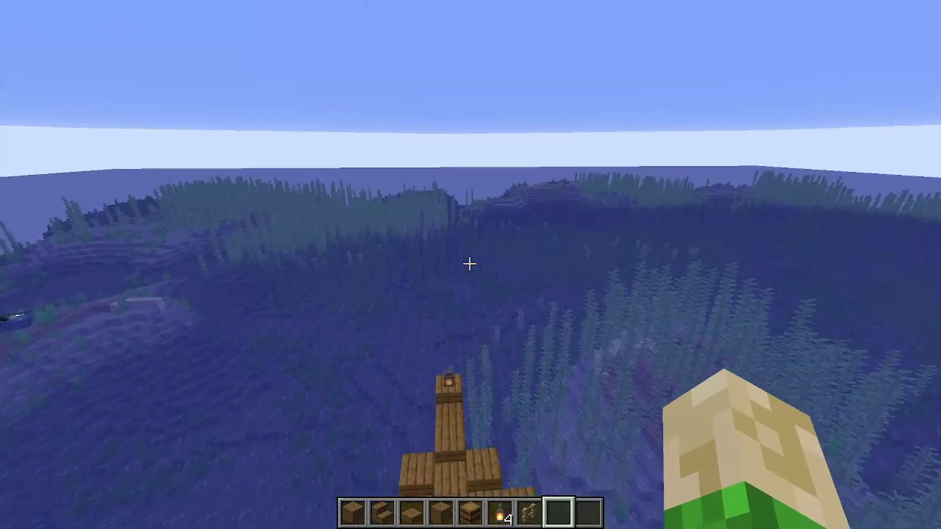
{"action": "key", "text": "space"}
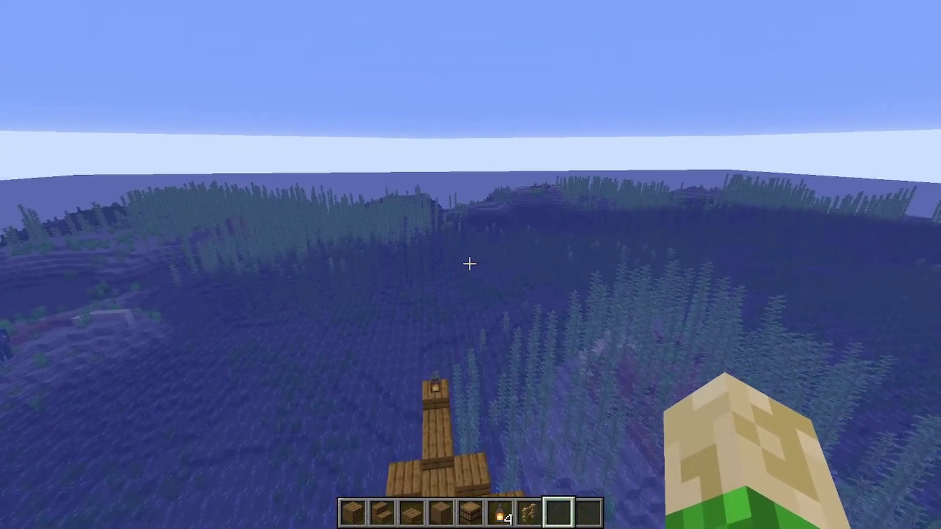
{"action": "key", "text": "shift"}
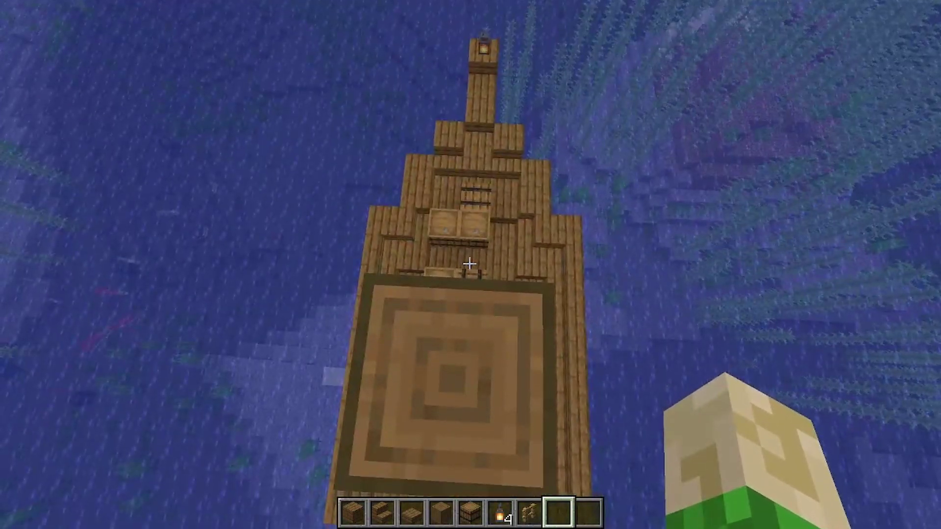
{"action": "key", "text": "F5"}
{"action": "key", "text": "F5"}
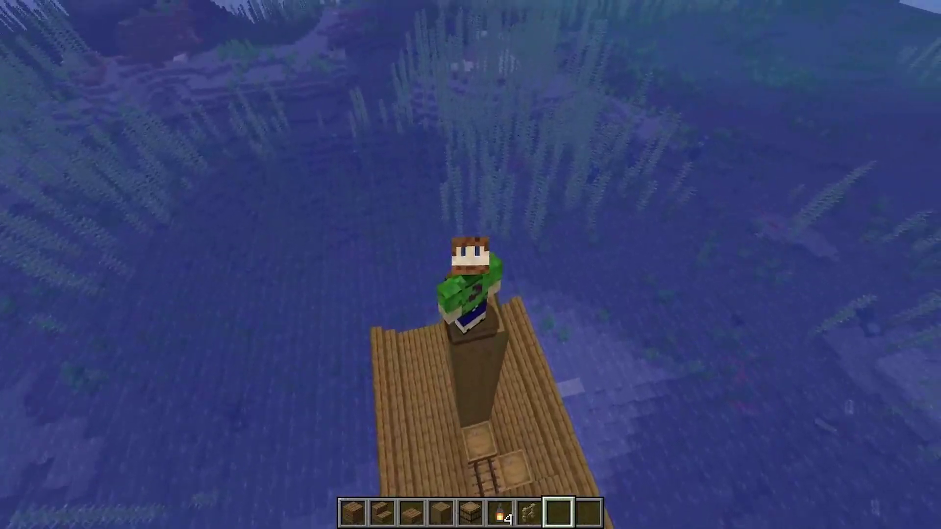